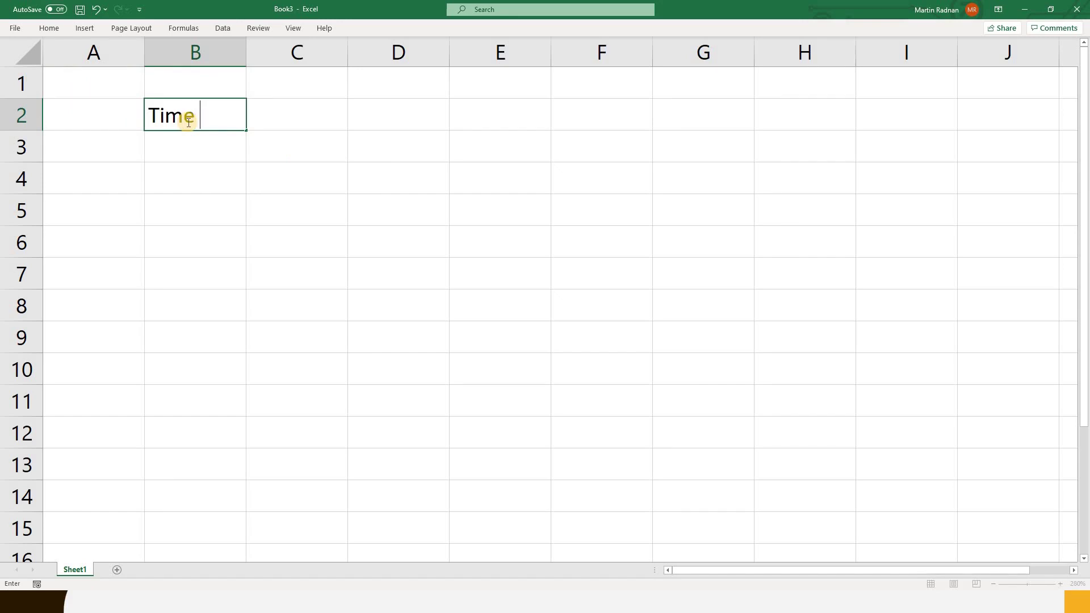
Step: Enter the heading "Time as number" in cell B2 and the heading "Time as text" in cell D2
type("number")
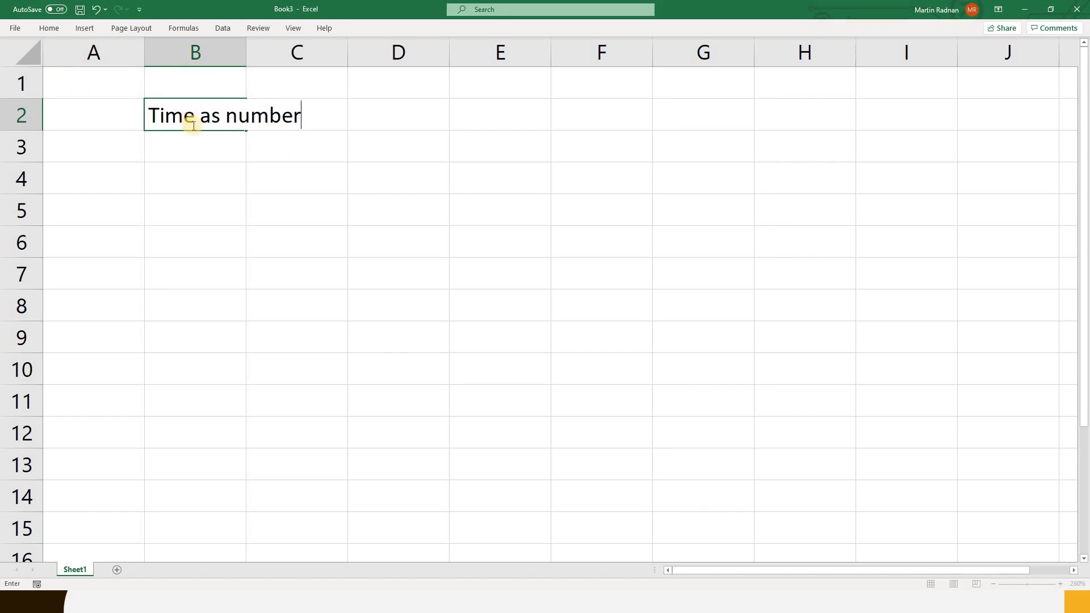
key("Return")
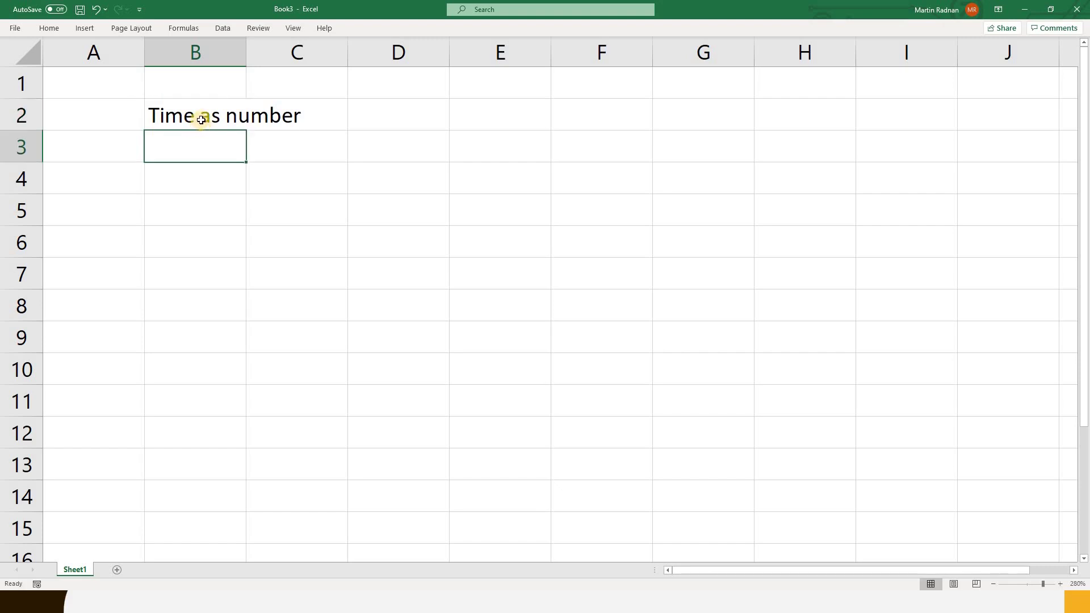
left_click(401, 117)
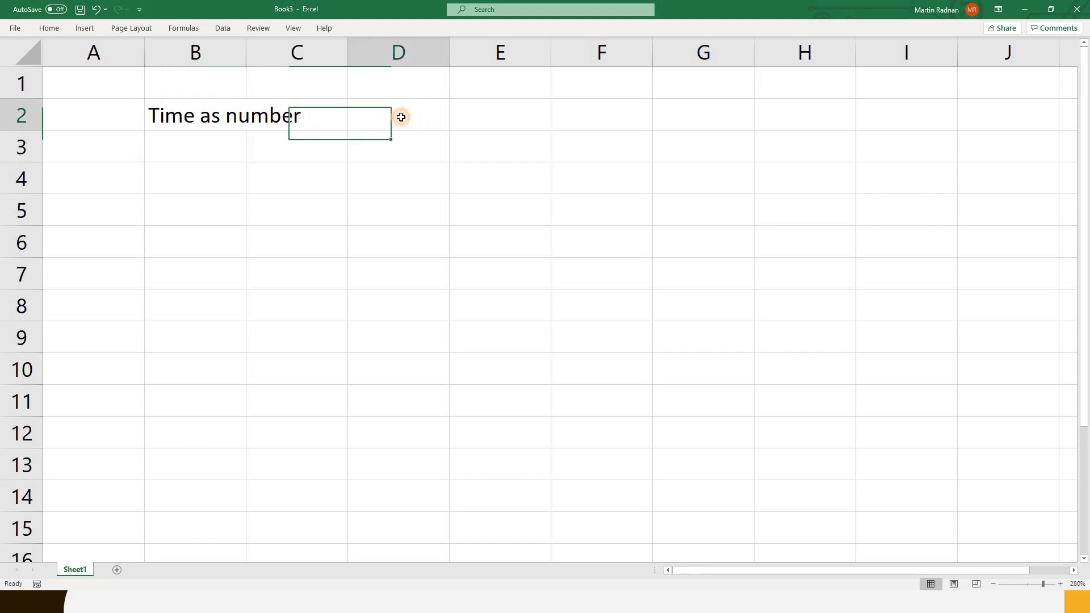
type("Ti")
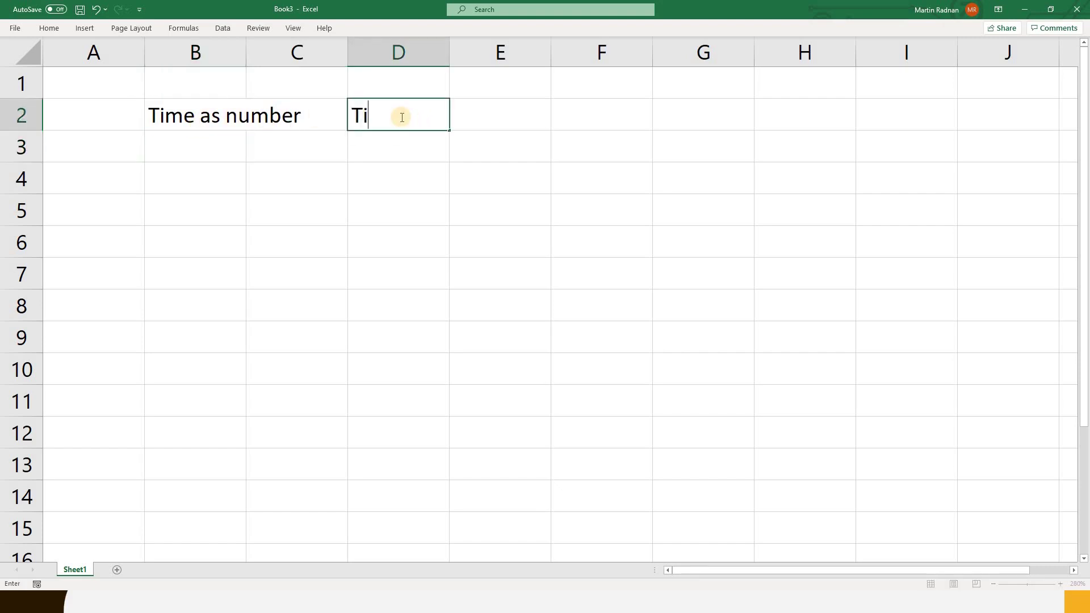
type("me as text")
key("Return")
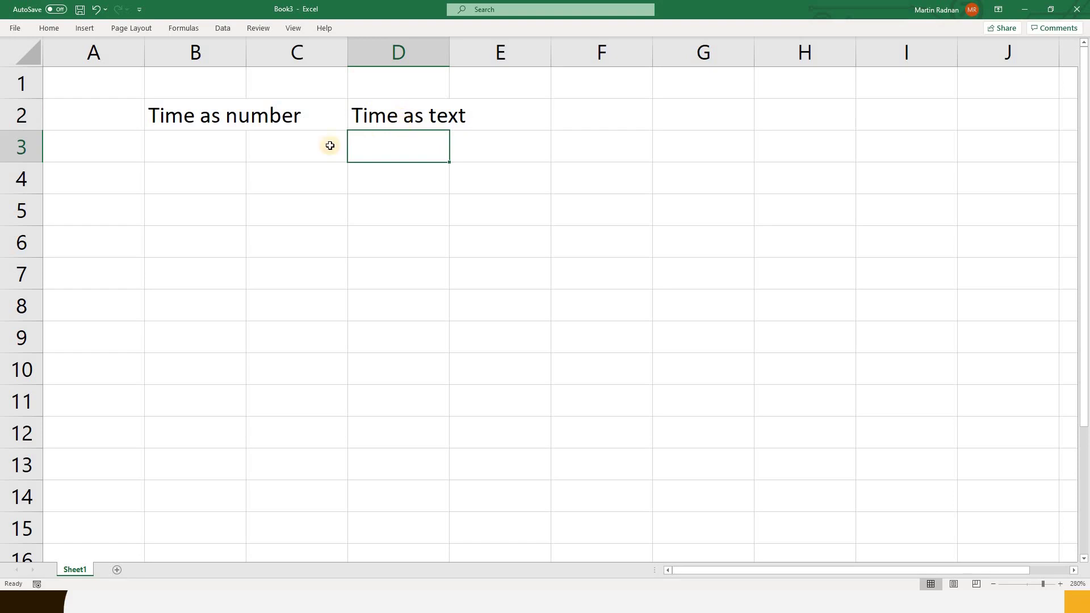
Step: Enter the current date and time in cell B4 with the formula =NOW()
left_click(201, 181)
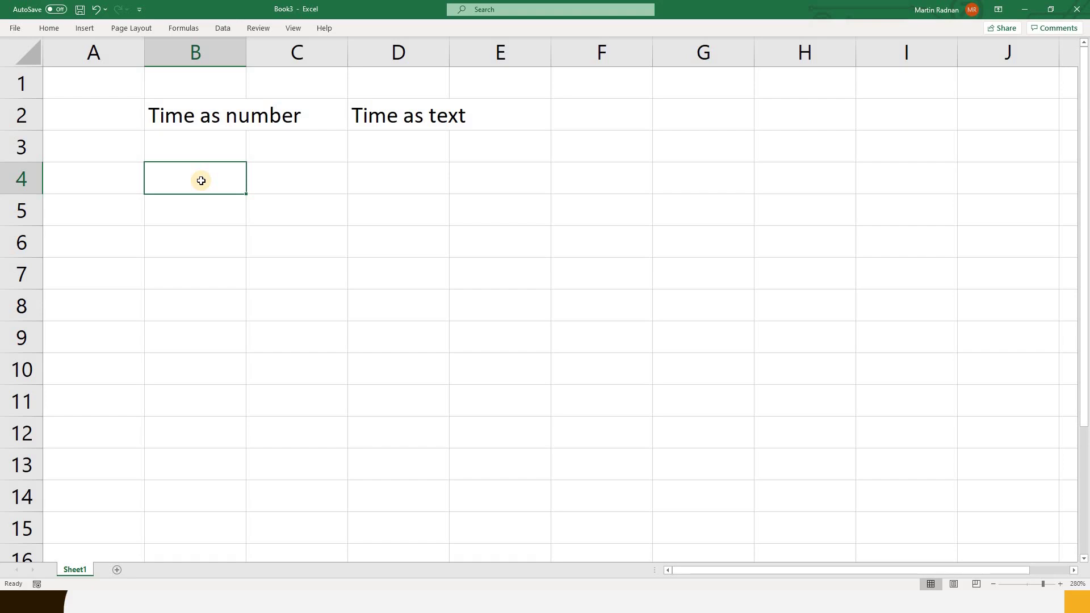
type("=NO")
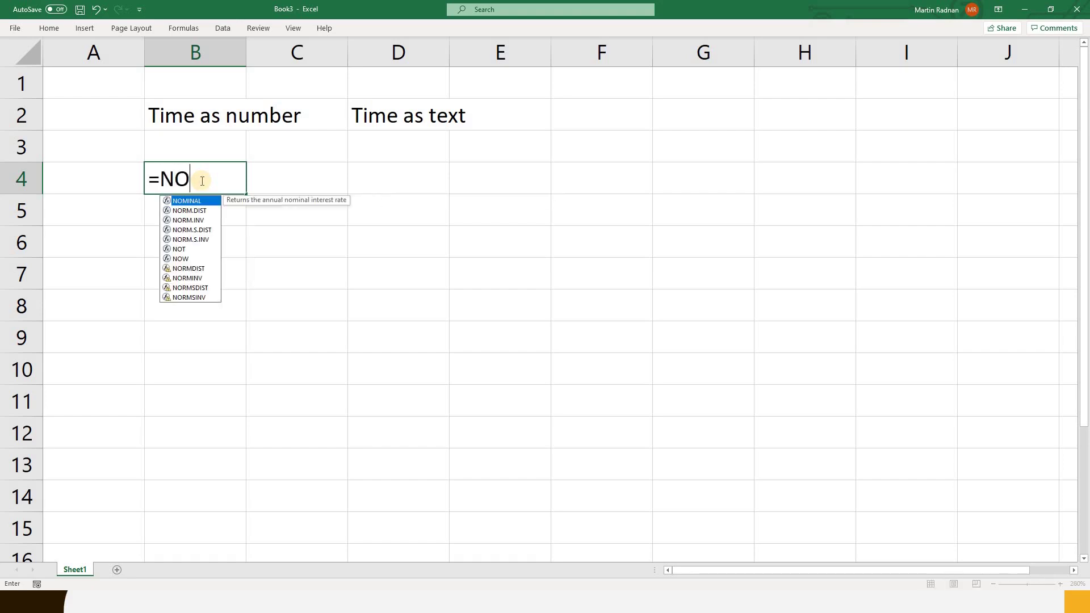
type("W()")
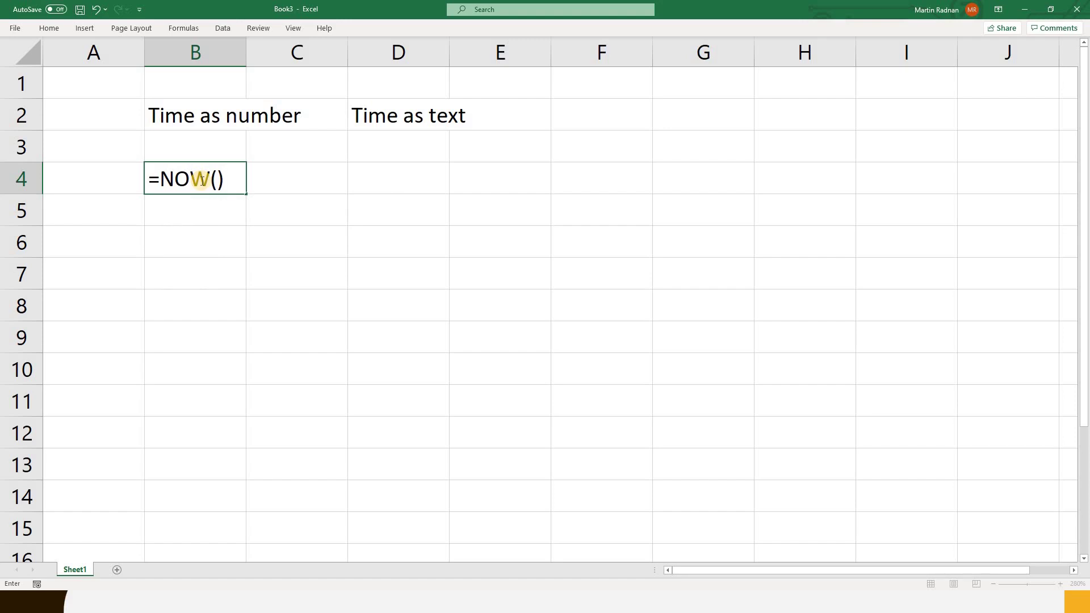
key("Return")
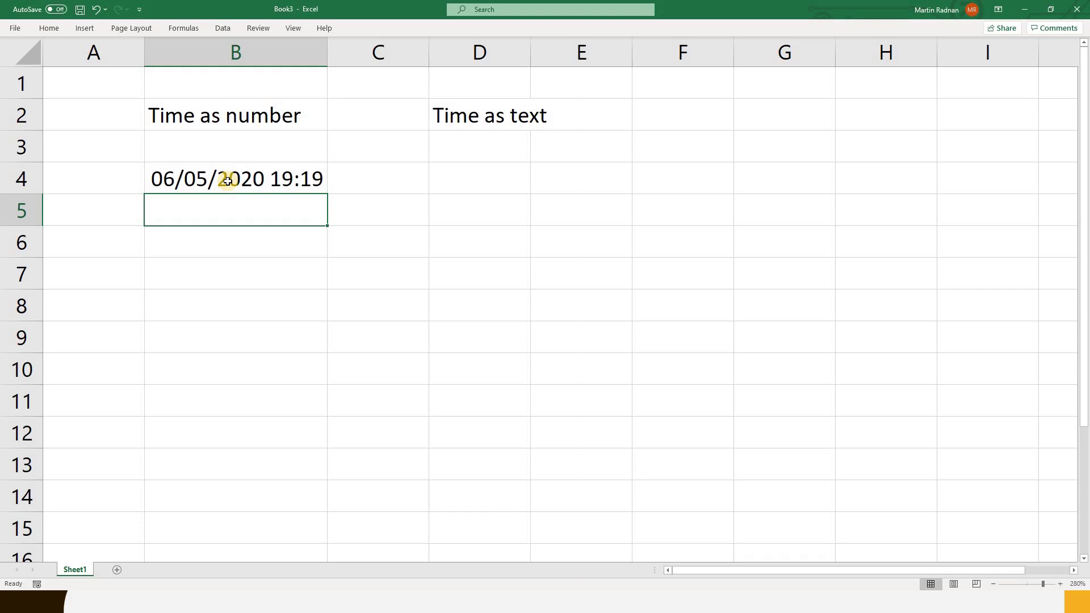
Step: Change the number format of cell B4 to Time
left_click(227, 181)
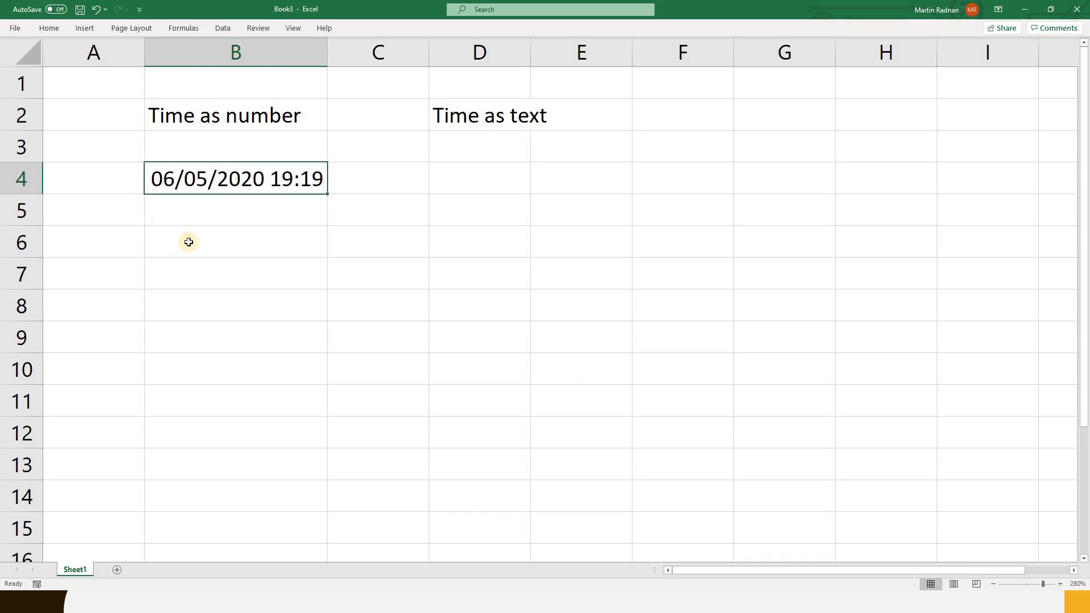
left_click(53, 29)
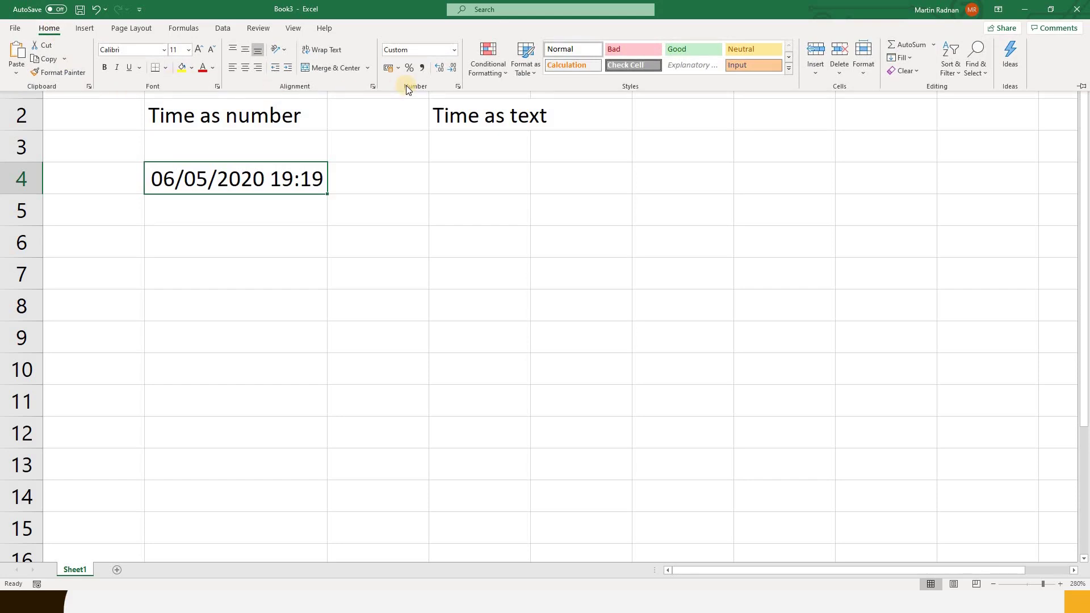
left_click(455, 51)
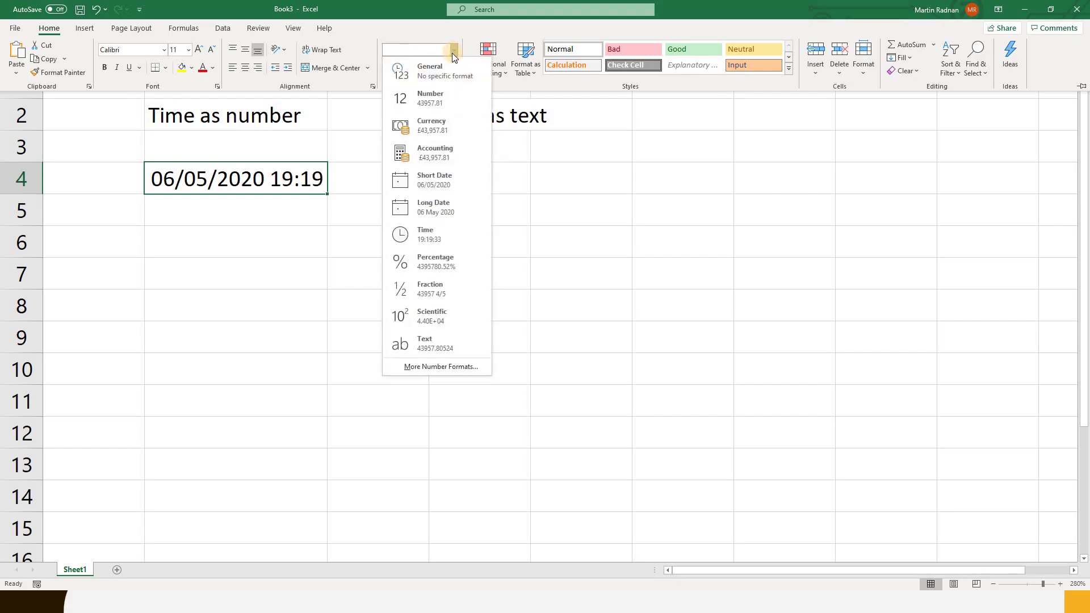
left_click(438, 234)
Step: Enter the time 19:20 in cell D4 under the "Time as text" heading
left_click(478, 182)
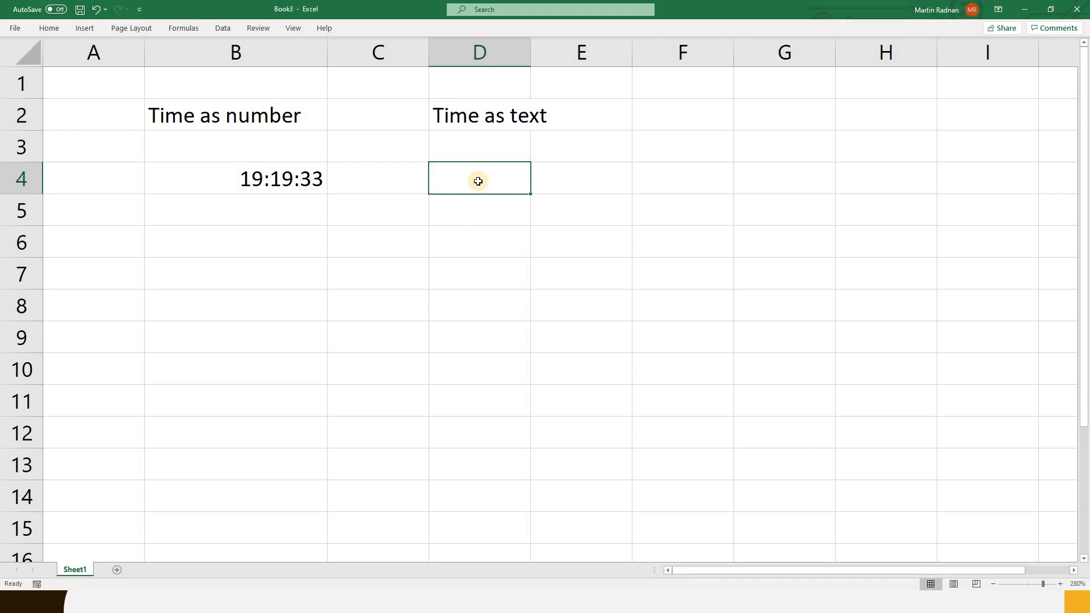
type("19:20")
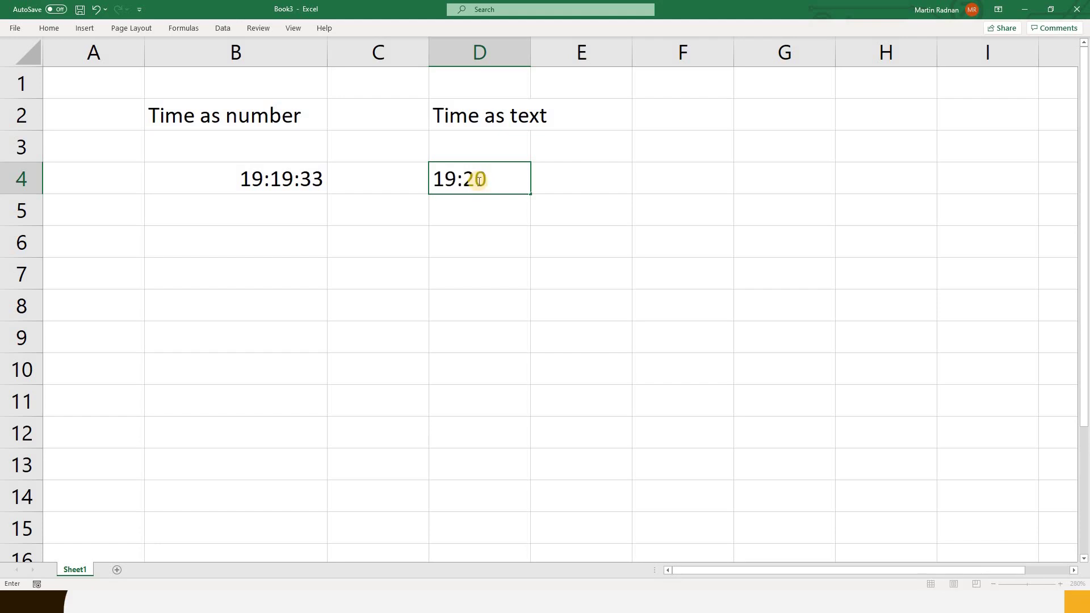
Step: Enter the formula =TIME(8,30,0) in cell B8, keeping that cell selected
left_click(247, 311)
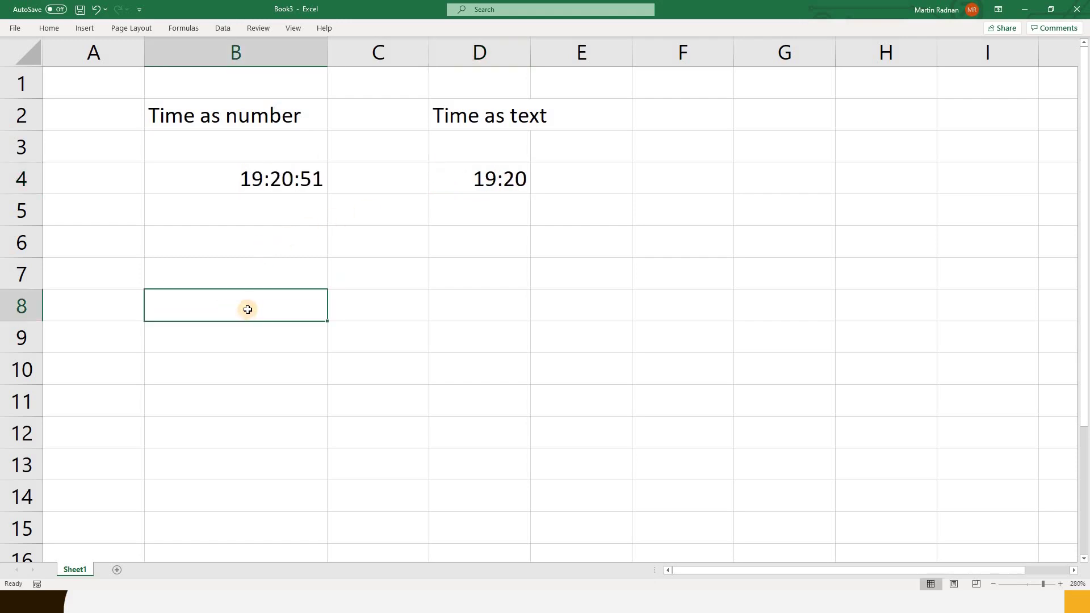
type("=TIM")
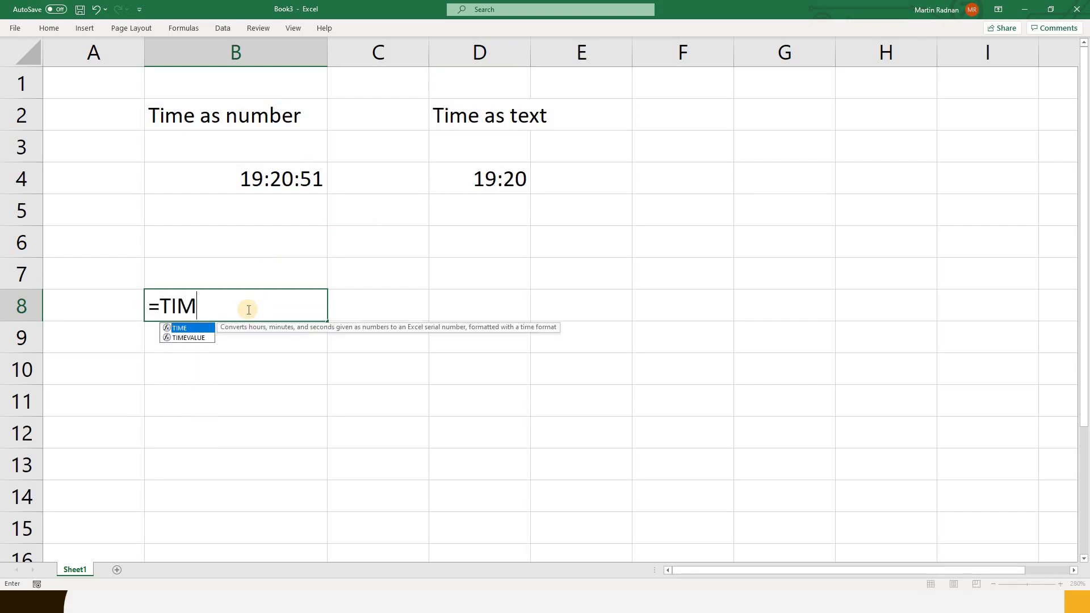
type("E(")
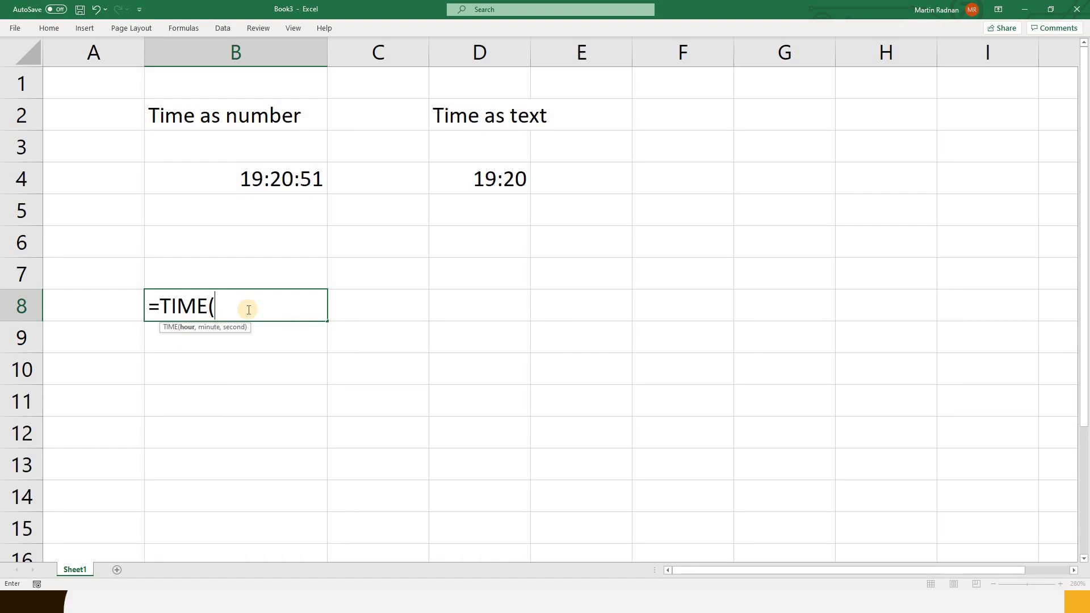
type("8,30,0)")
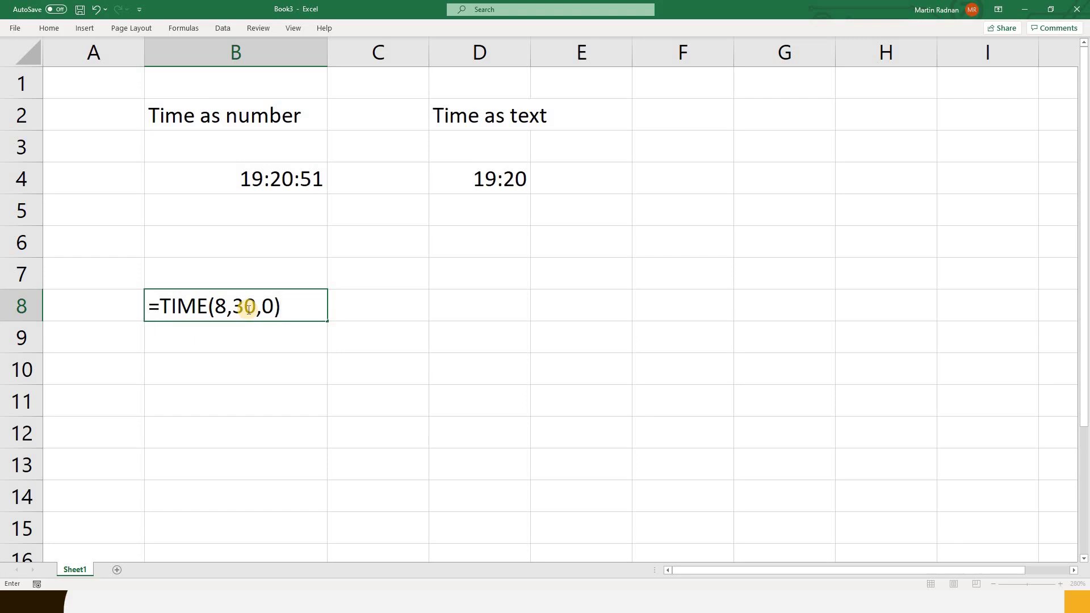
key("ctrl+Return")
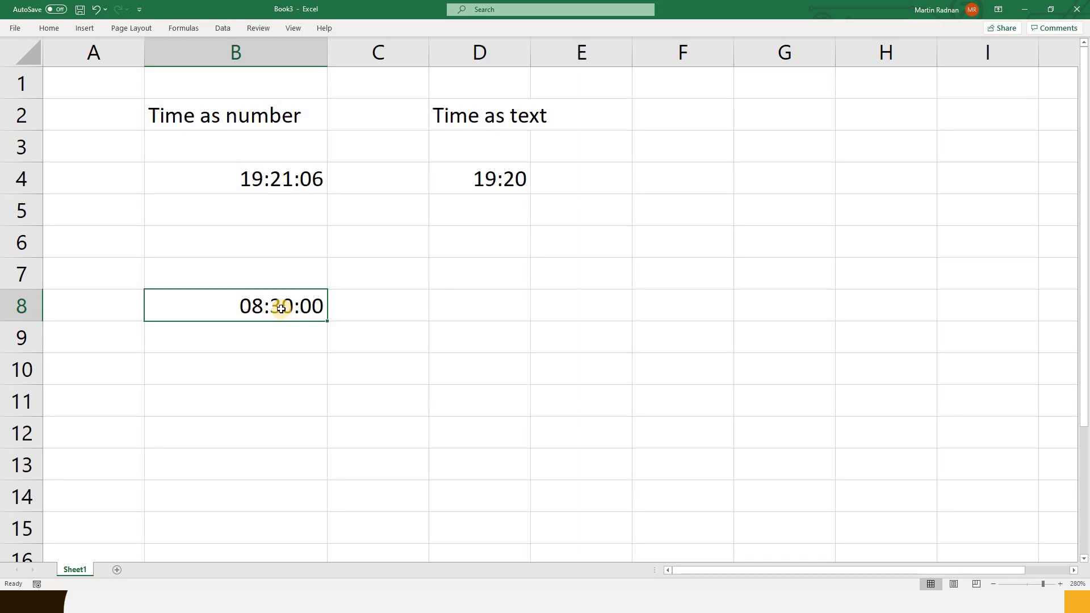
Step: Try the custom number format hh:mm on cell B8 and undo it
right_click(281, 309)
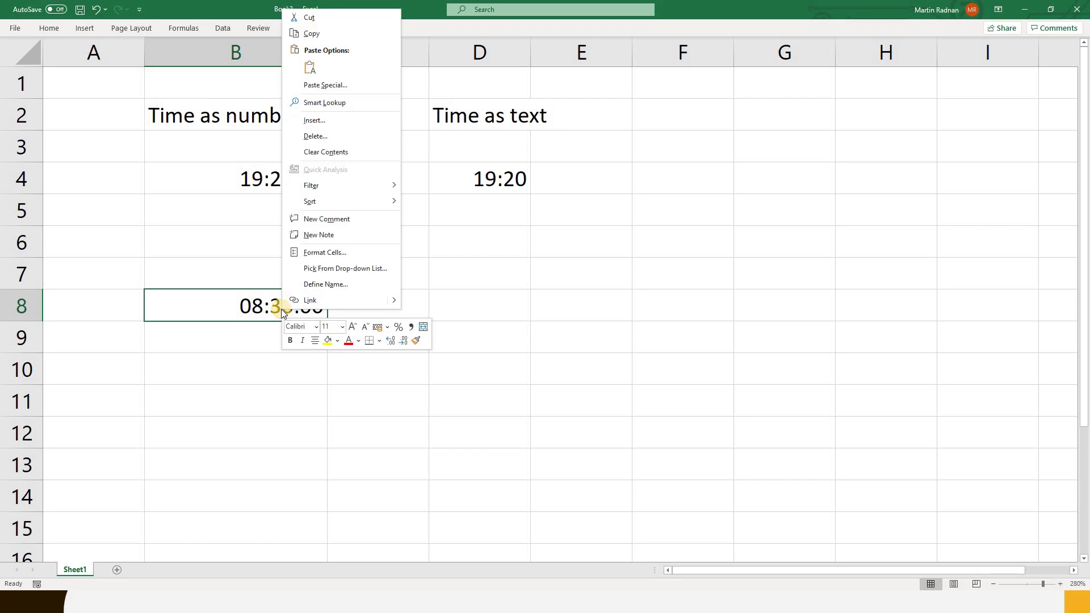
left_click(318, 252)
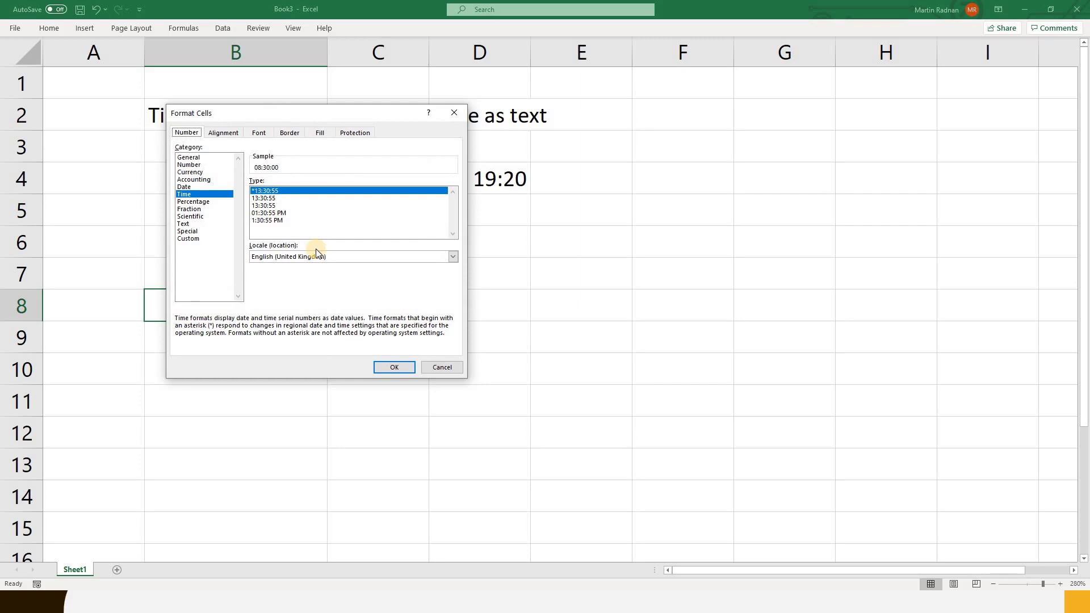
left_click(193, 238)
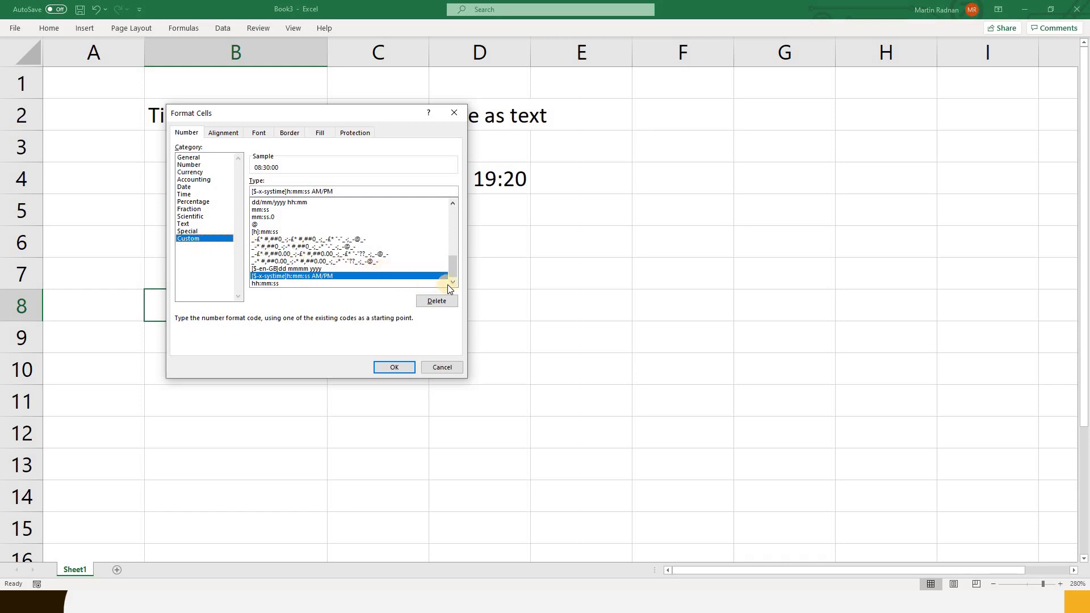
scroll(455, 284, "up", 2)
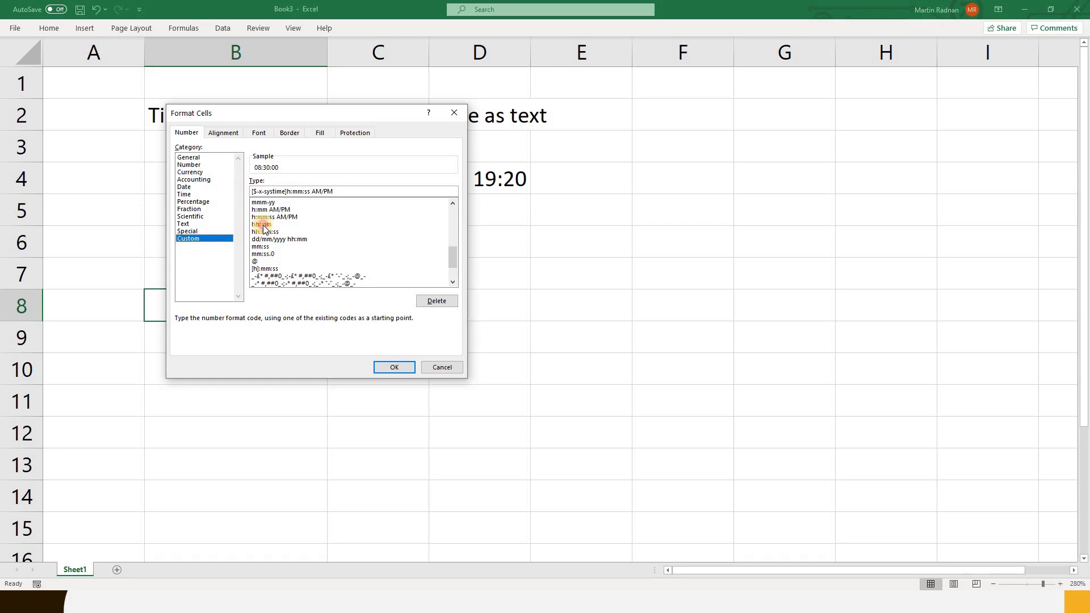
left_click(263, 226)
left_click(393, 368)
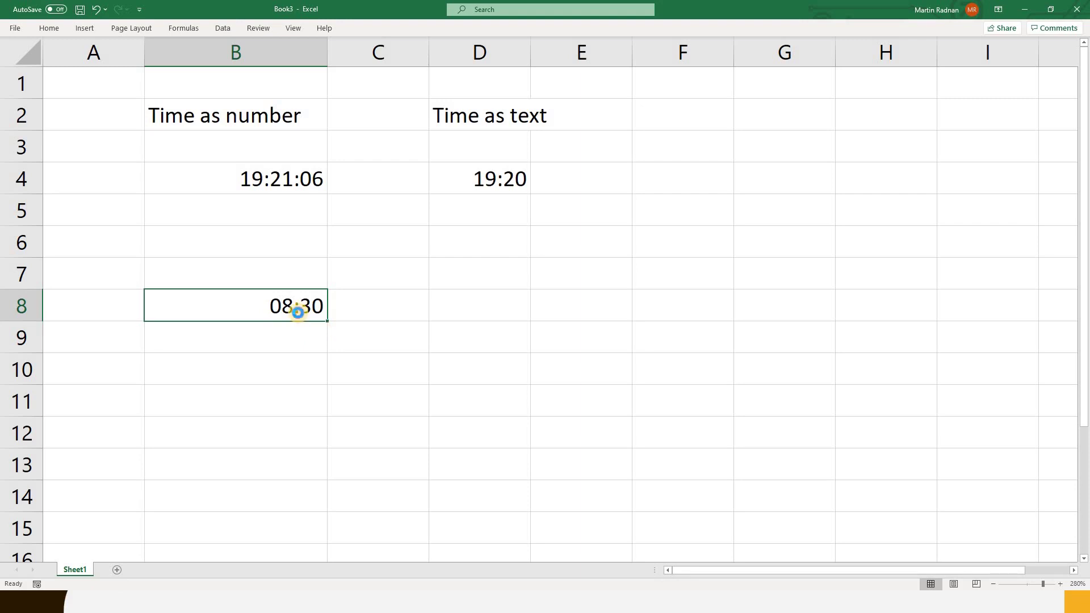
key("ctrl+z")
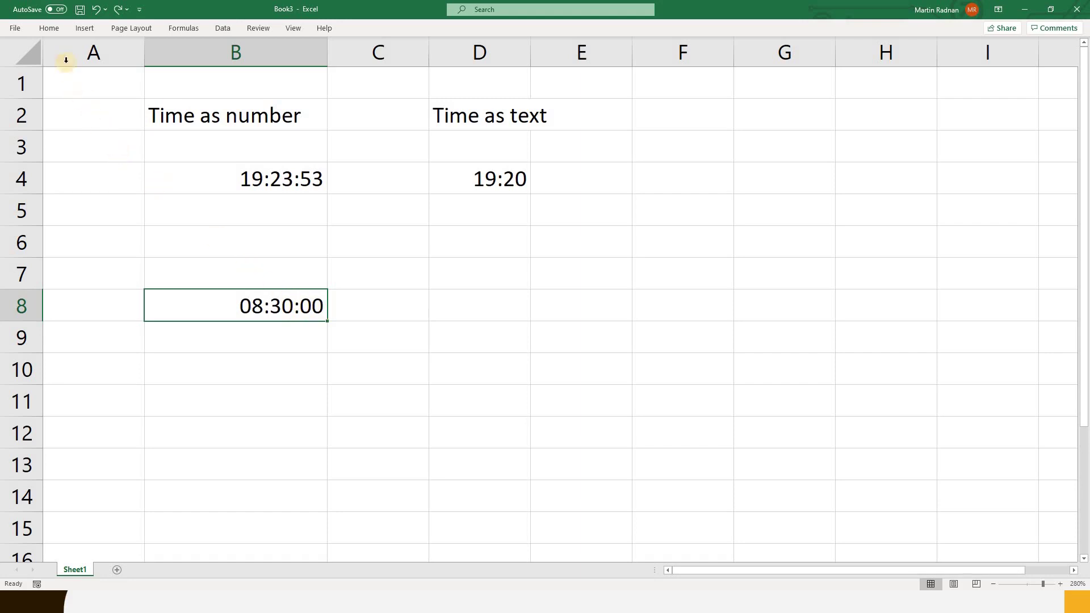
Step: Apply the custom number format hh:mm to cell B8 through the additional number formats
left_click(50, 28)
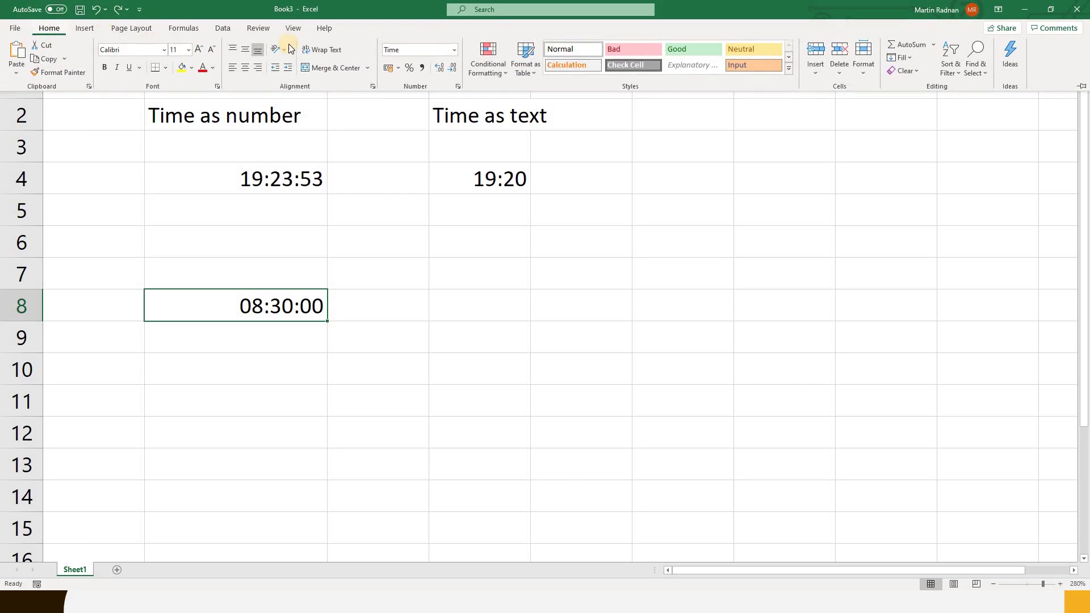
left_click(453, 50)
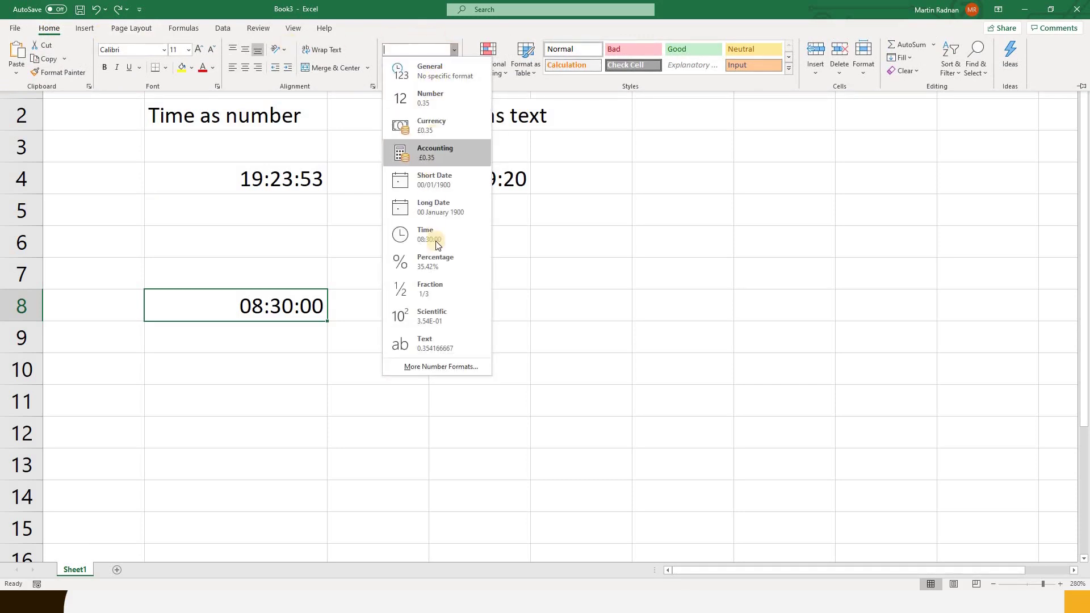
left_click(455, 367)
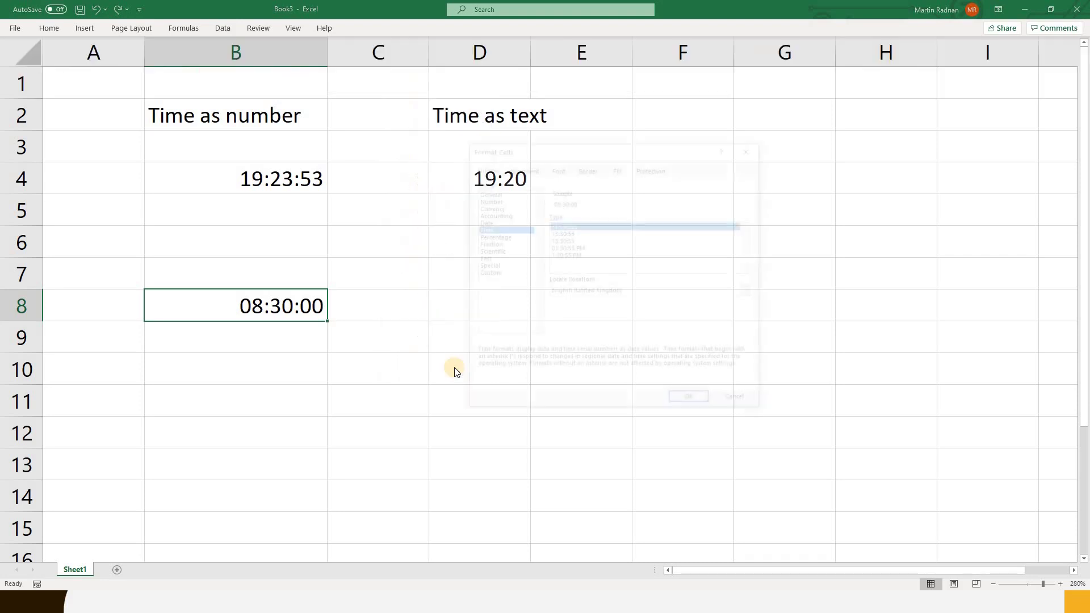
left_click(488, 274)
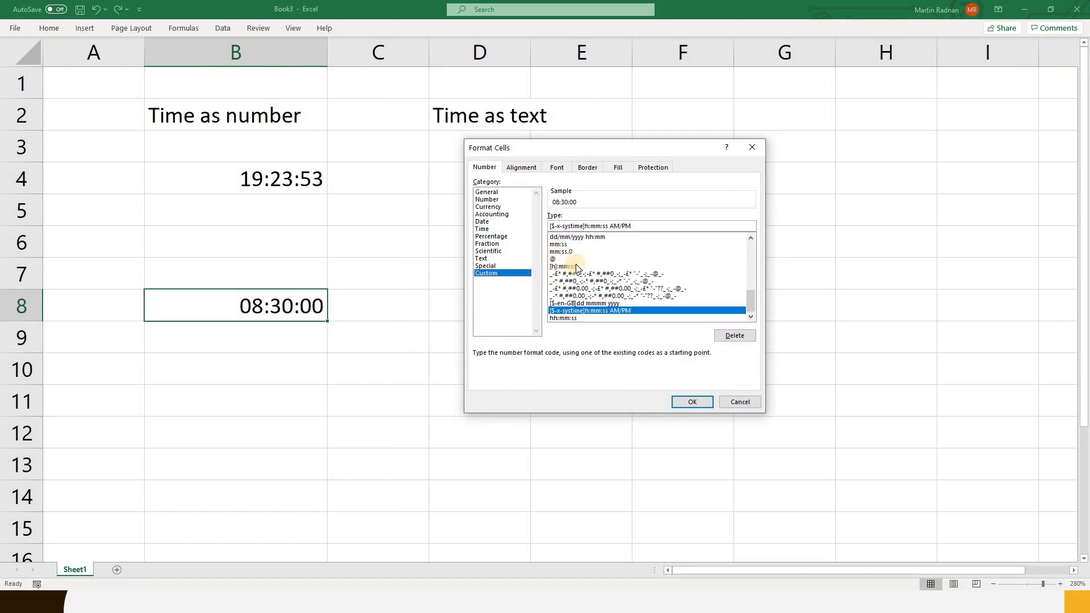
left_click(751, 238)
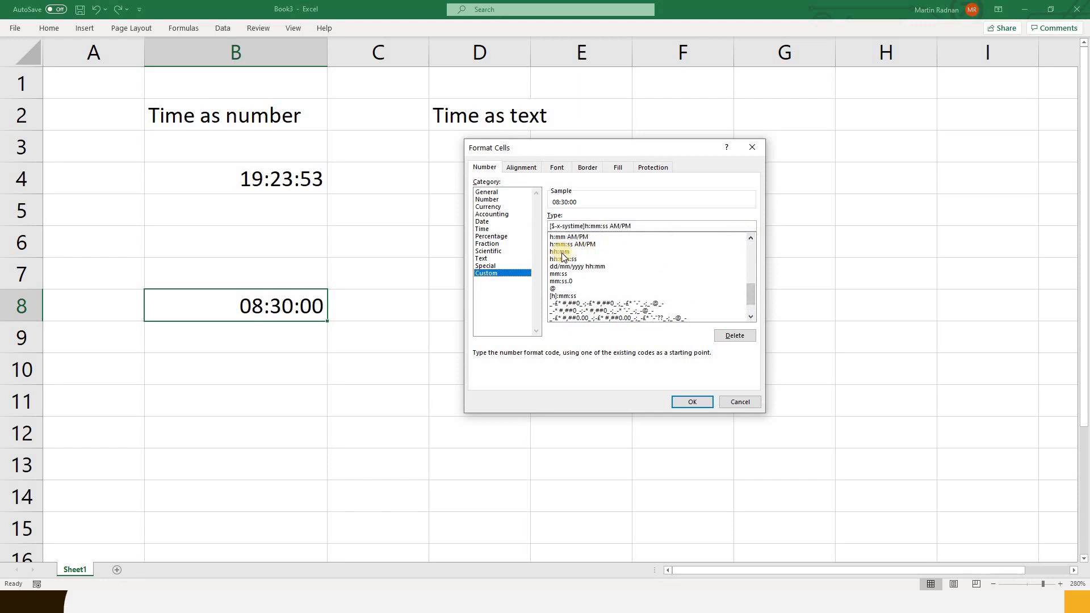
left_click(561, 253)
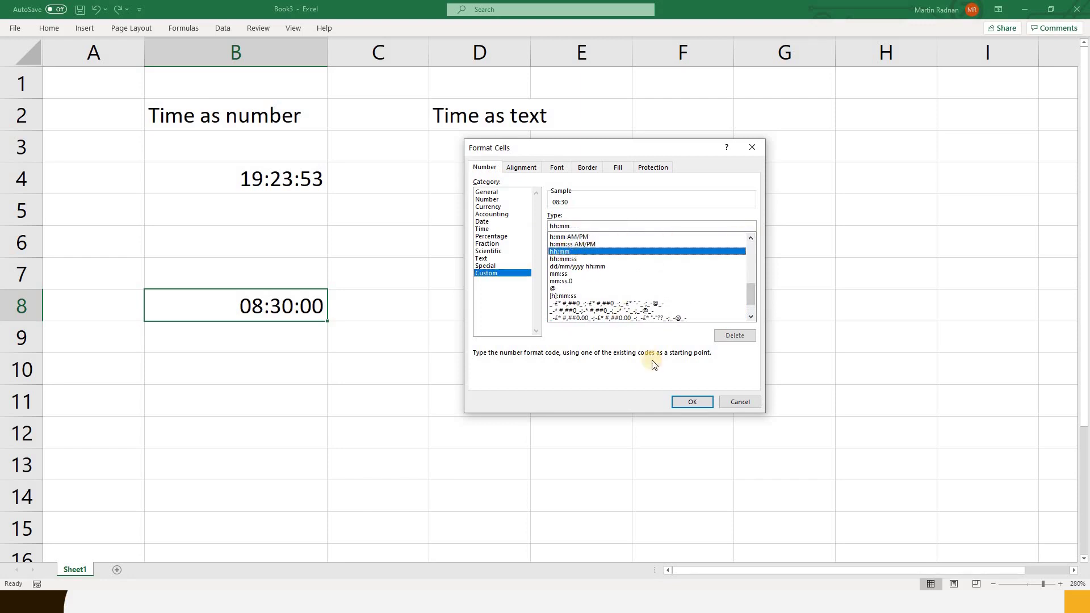
left_click(691, 402)
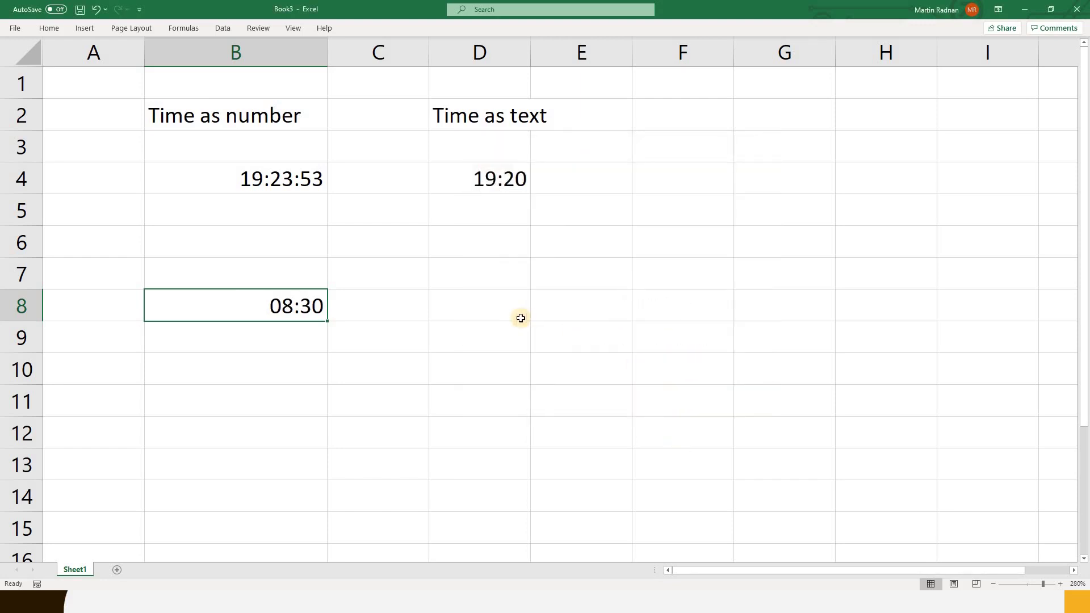
Step: Enter the formula =B4-B8 in cell B12 to calculate the difference between the two times
left_click(250, 435)
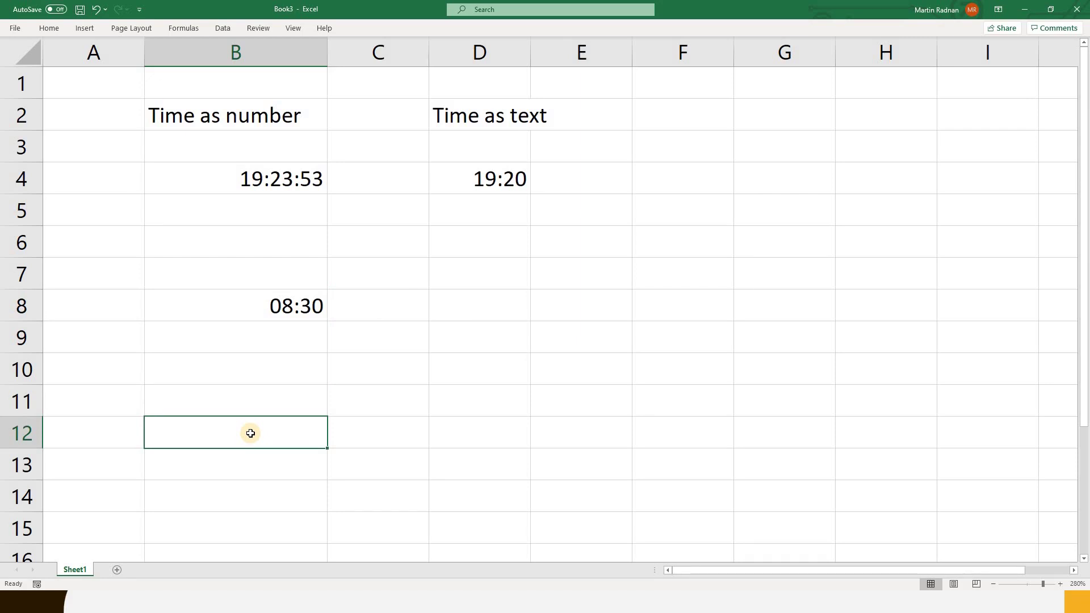
type("=")
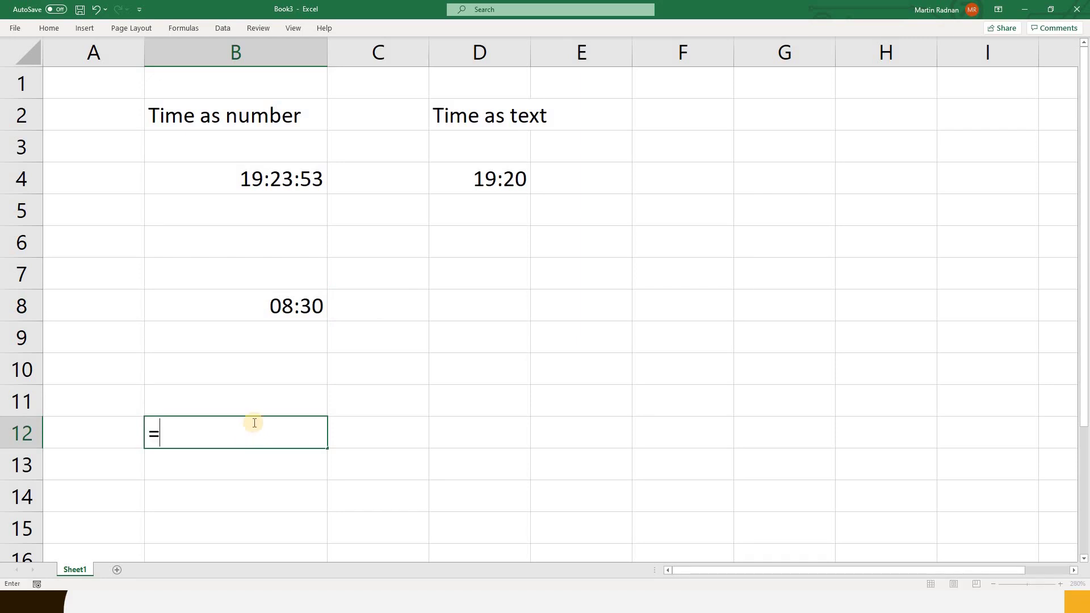
left_click(251, 184)
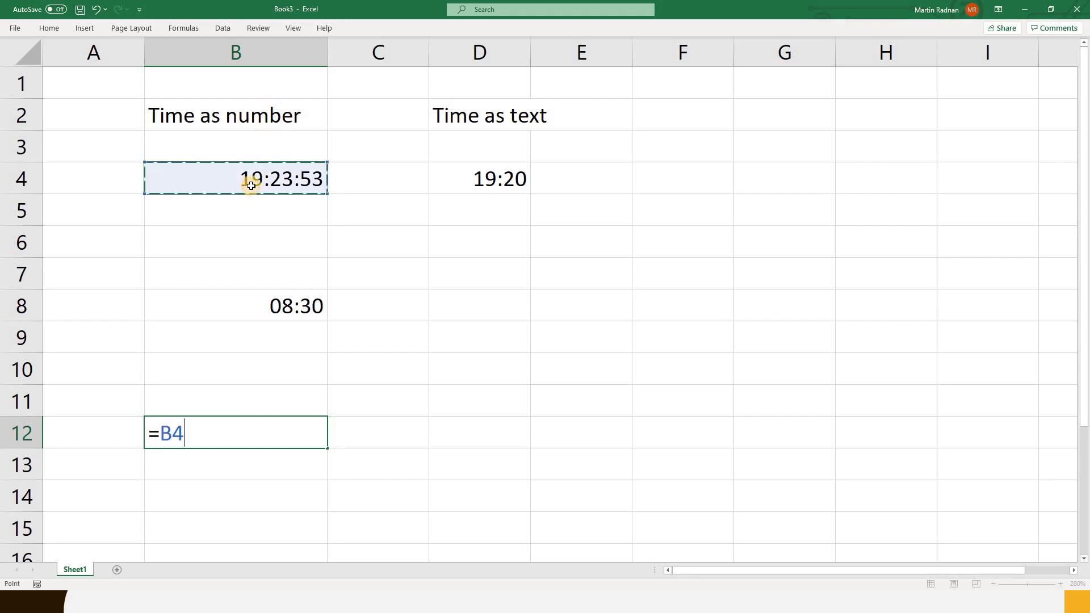
type("-")
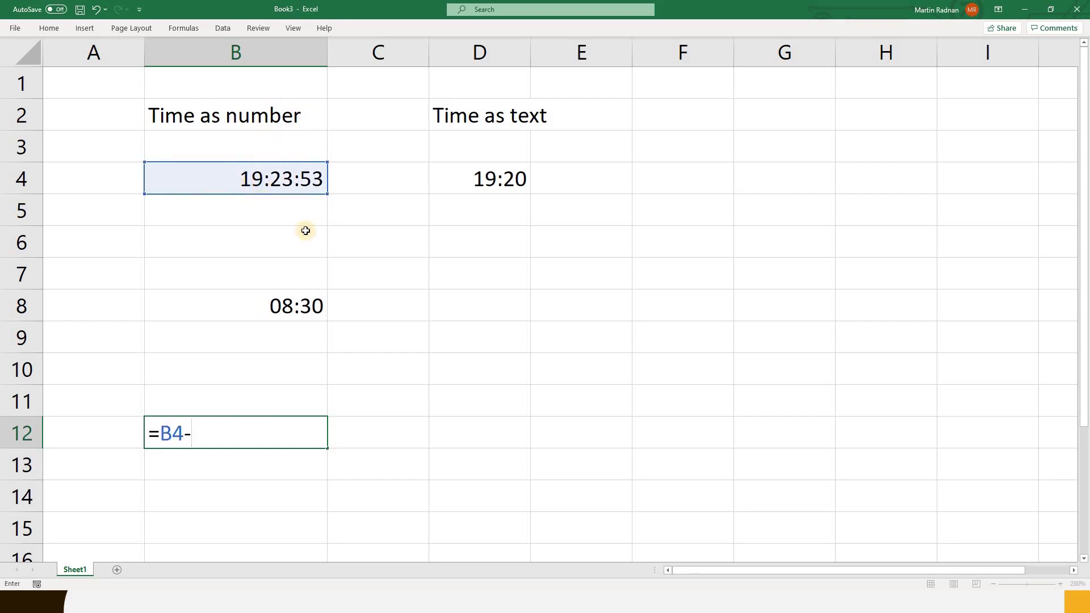
left_click(278, 308)
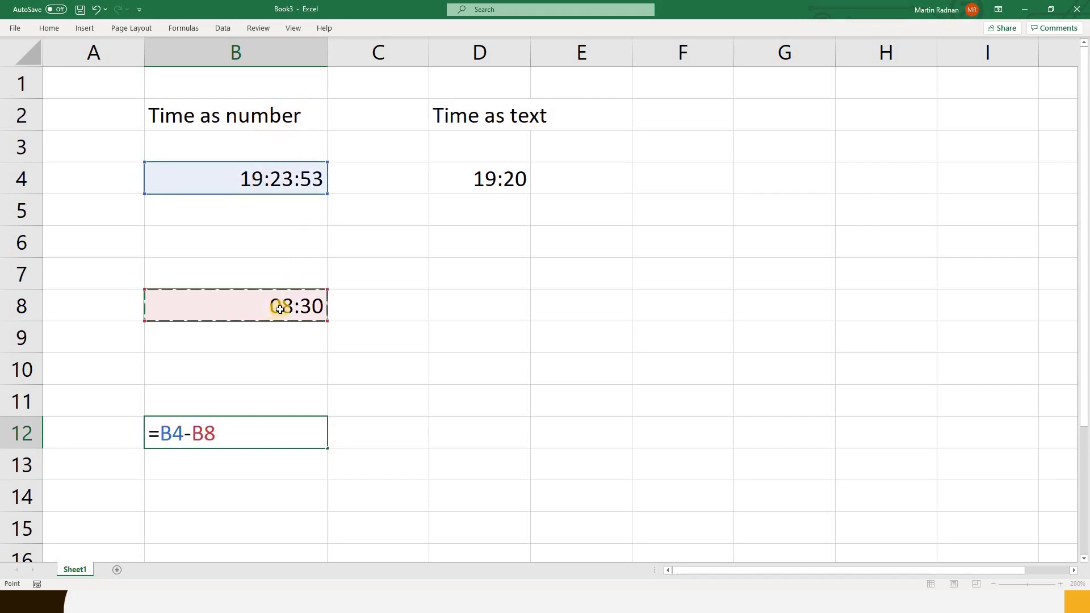
key("Return")
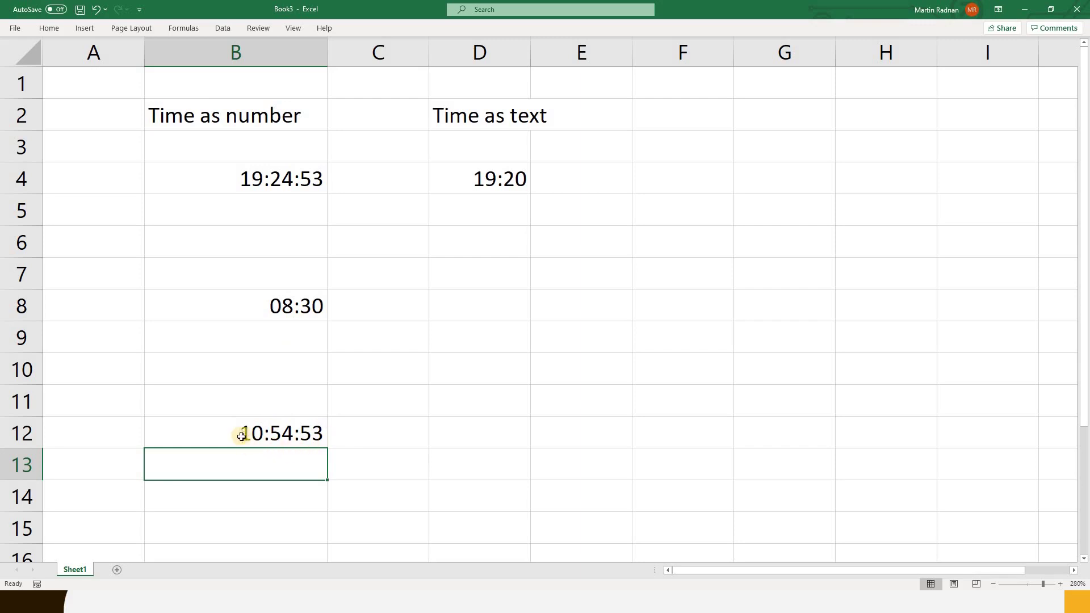
Step: Inspect the time difference in B12, the time in D4 and the formula behind B4 without changing them
left_click(309, 442)
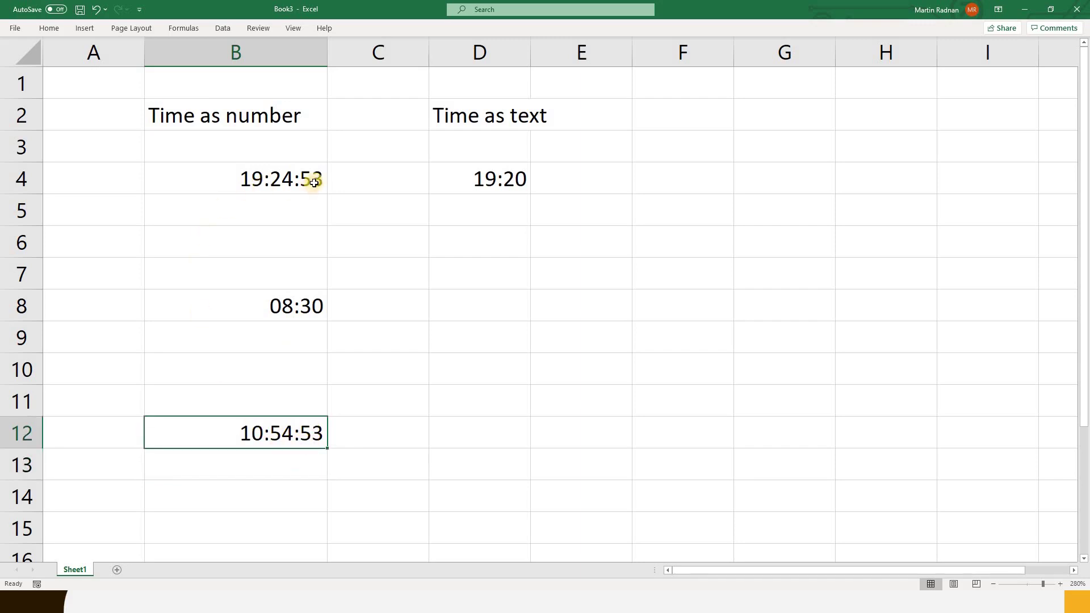
left_click(287, 178)
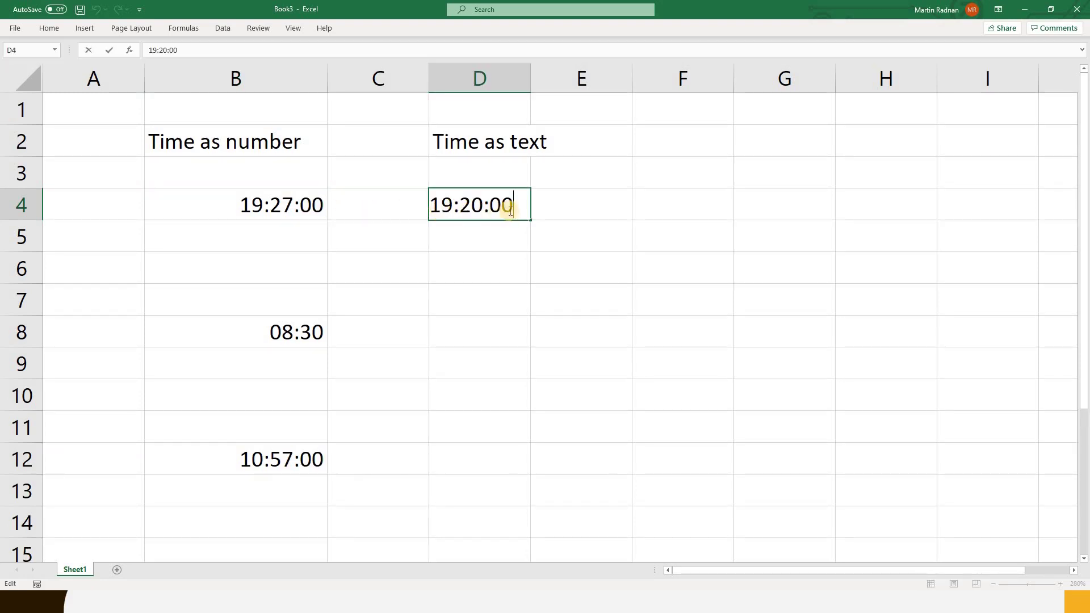
left_click(273, 207)
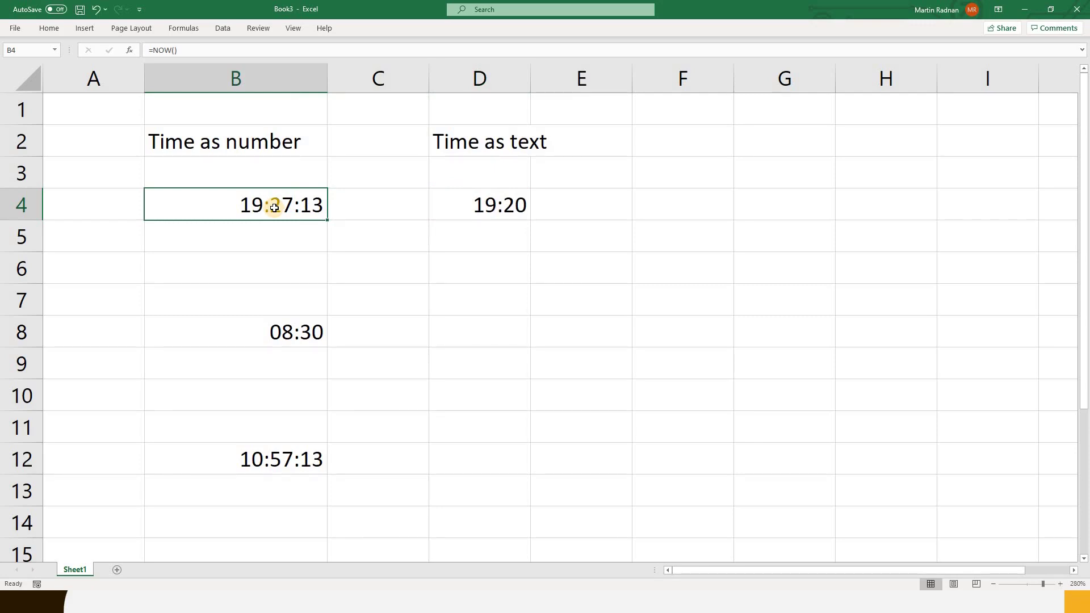
double_click(274, 207)
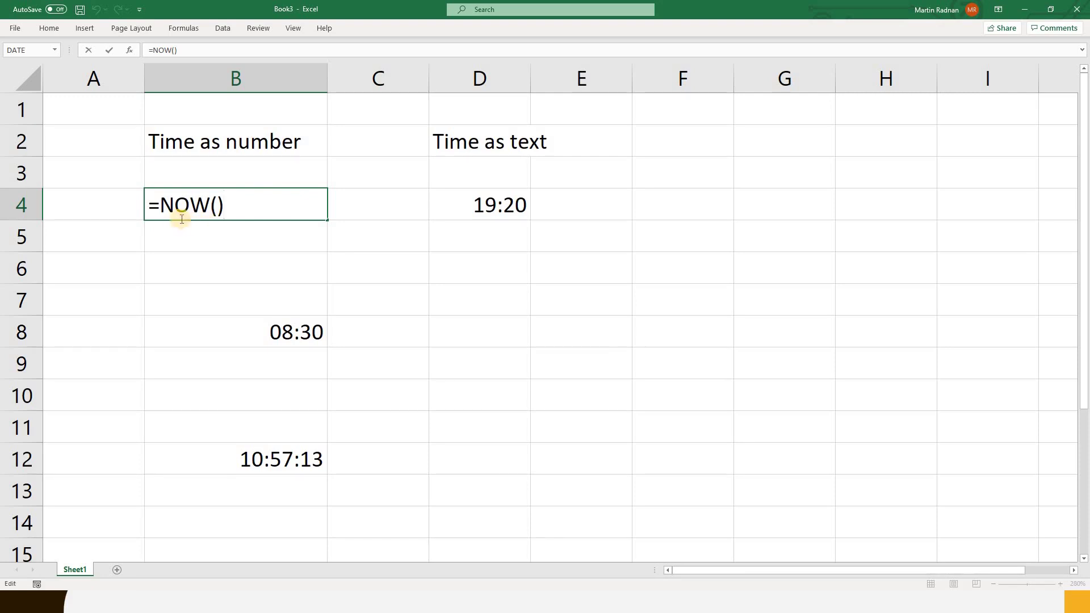
left_click(379, 359)
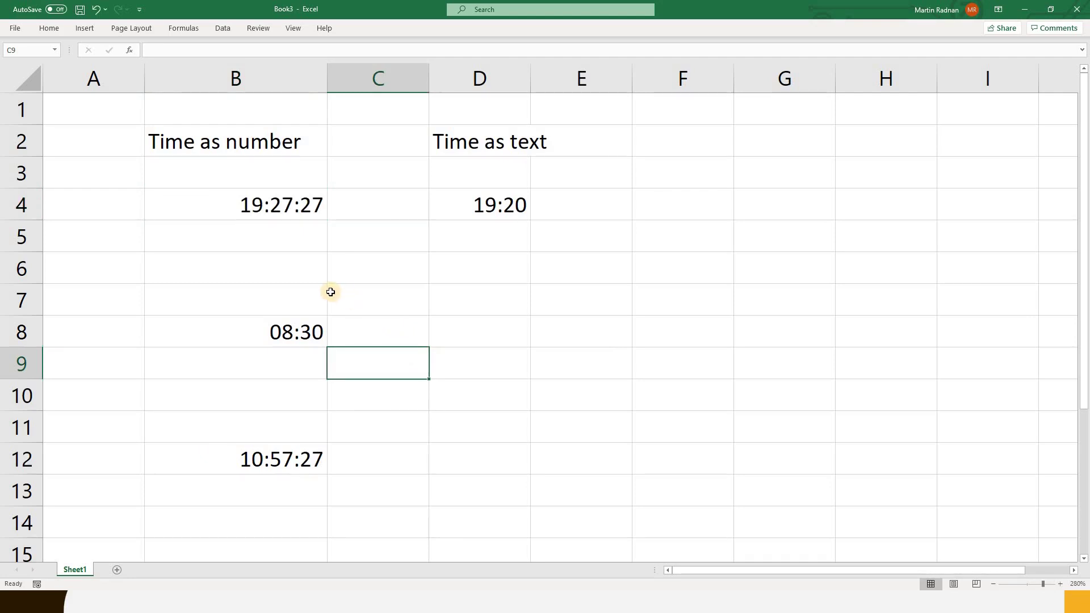
Step: Enter the formula =TODAY() in cell F2
left_click(671, 144)
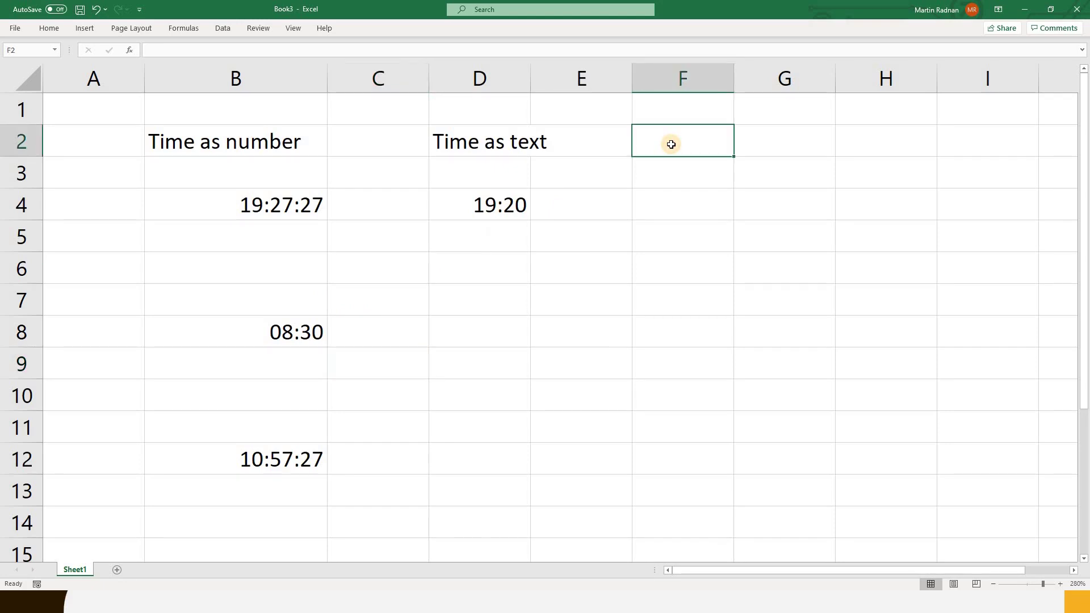
type("=TO")
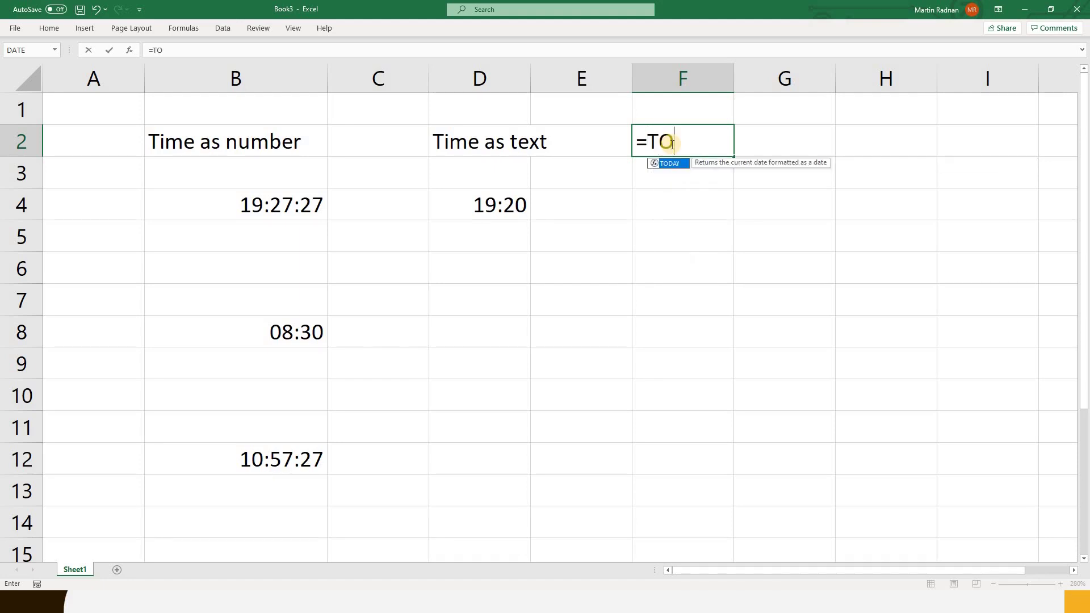
type("DAY()")
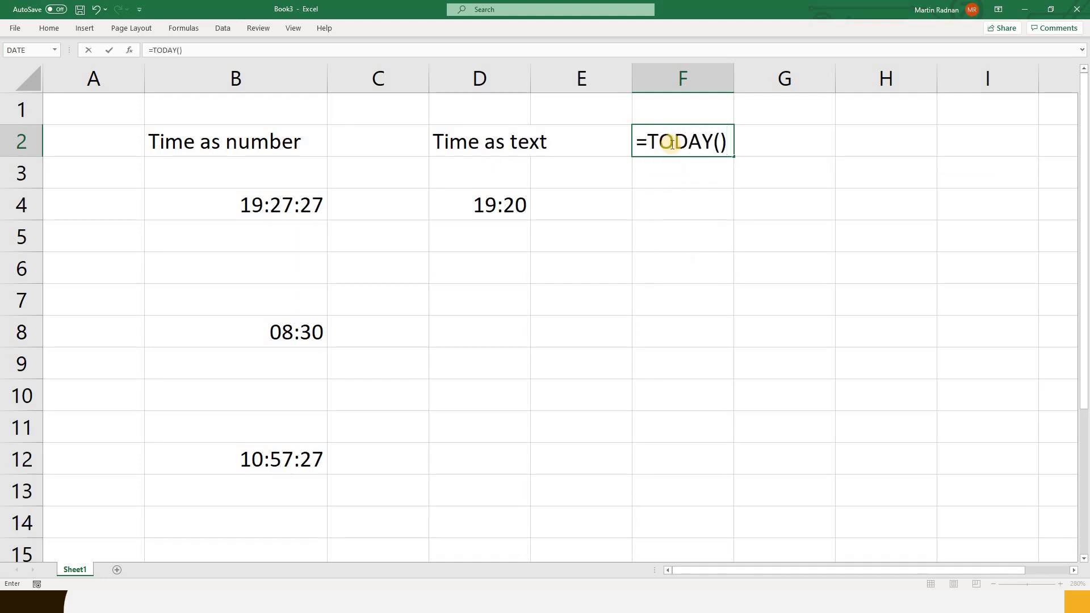
key("Return")
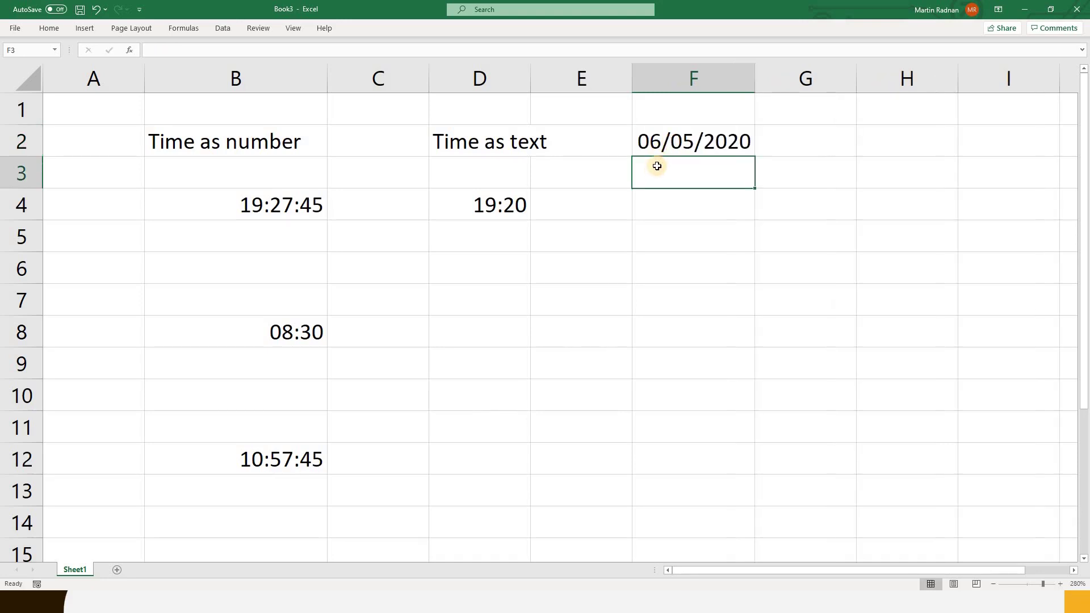
Step: Enter the formula =DATE(84,5,22) in cell F4
key("Return")
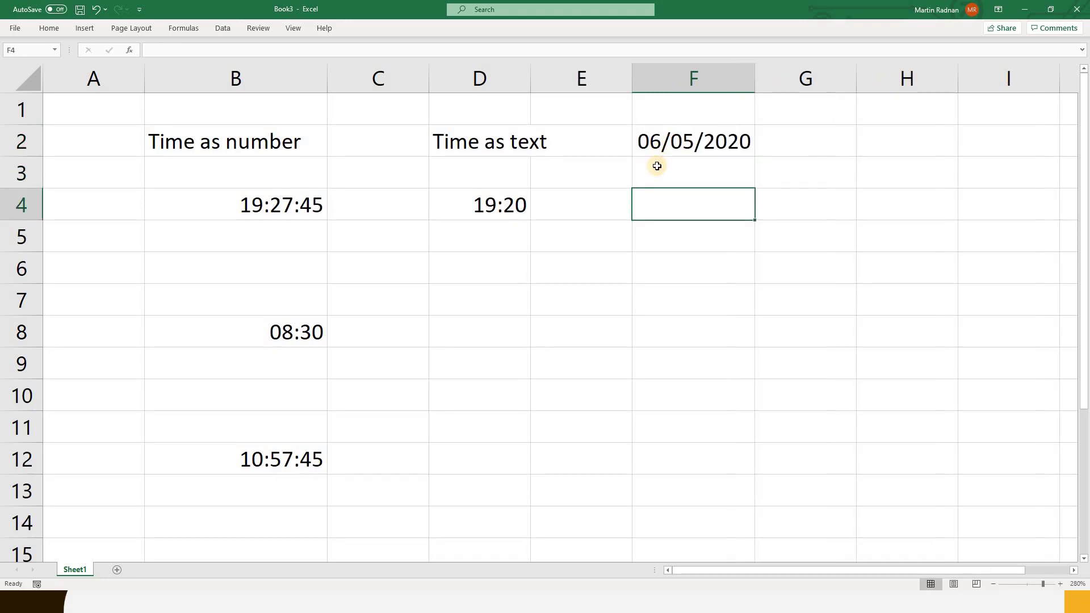
type("=DATE")
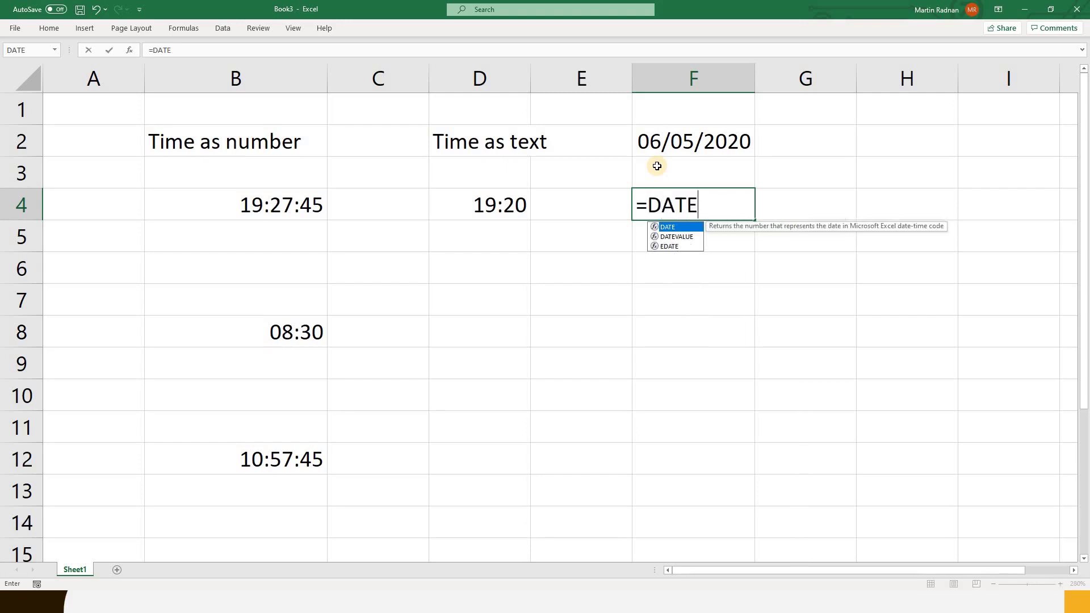
type("(")
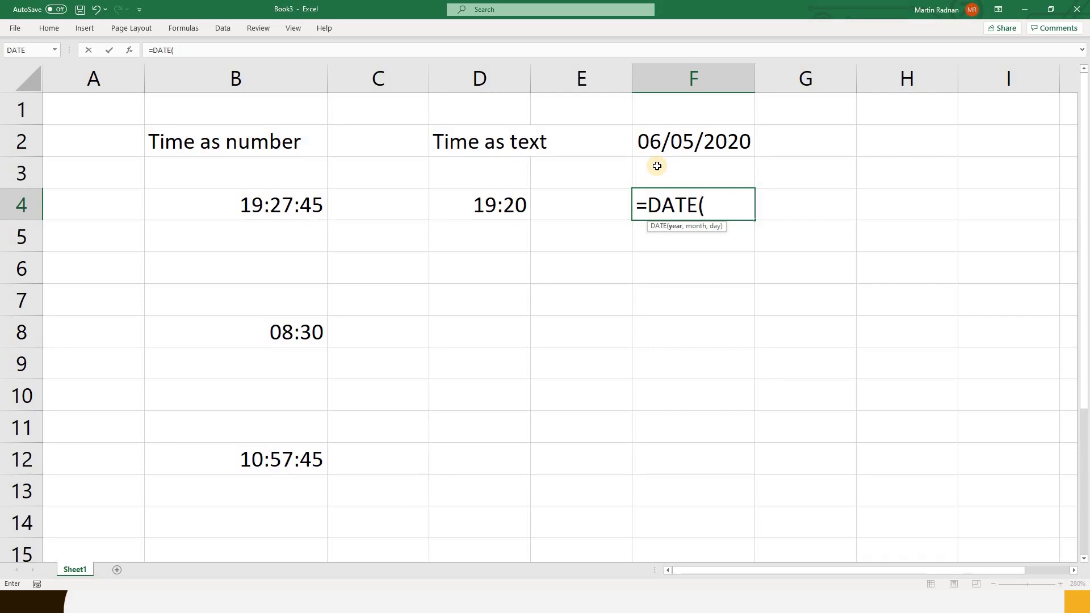
type("84,5,22)")
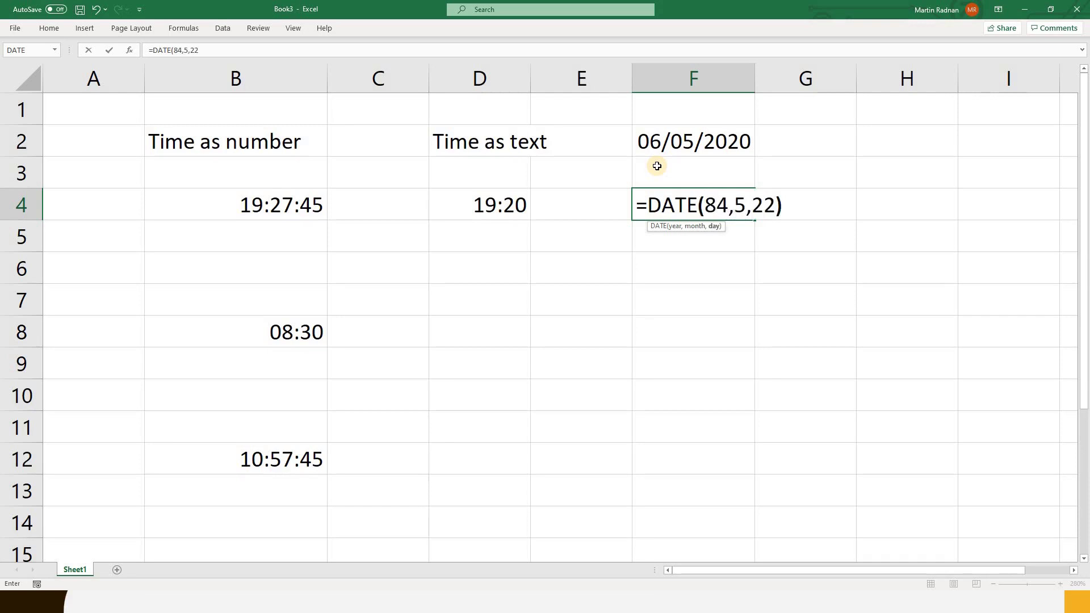
key("Return")
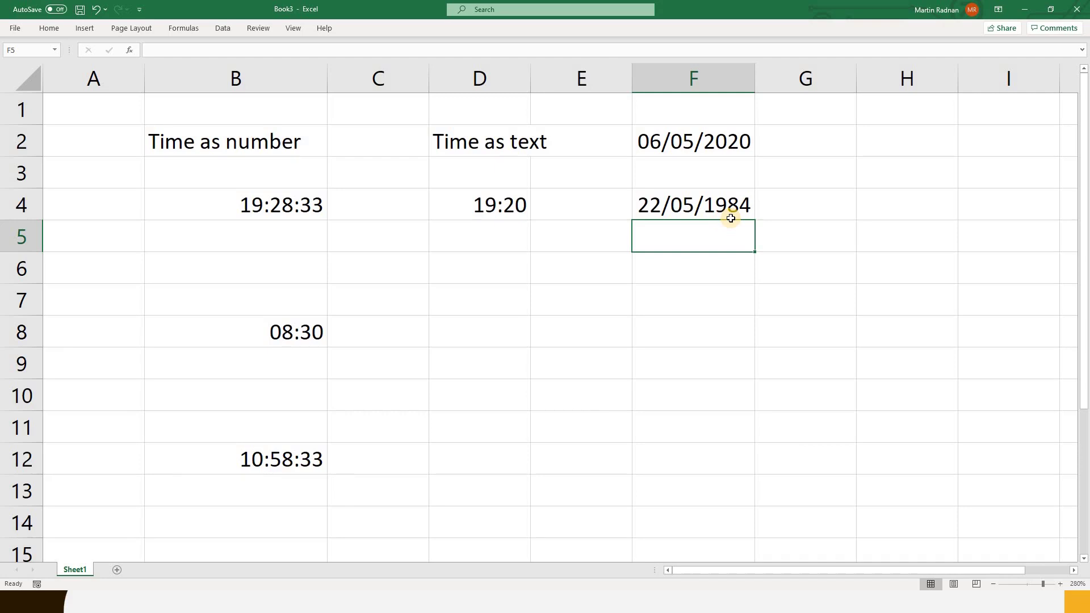
Step: Enter the formula =F2-F4 in cell F8 to calculate the number of days between the two dates
left_click(672, 336)
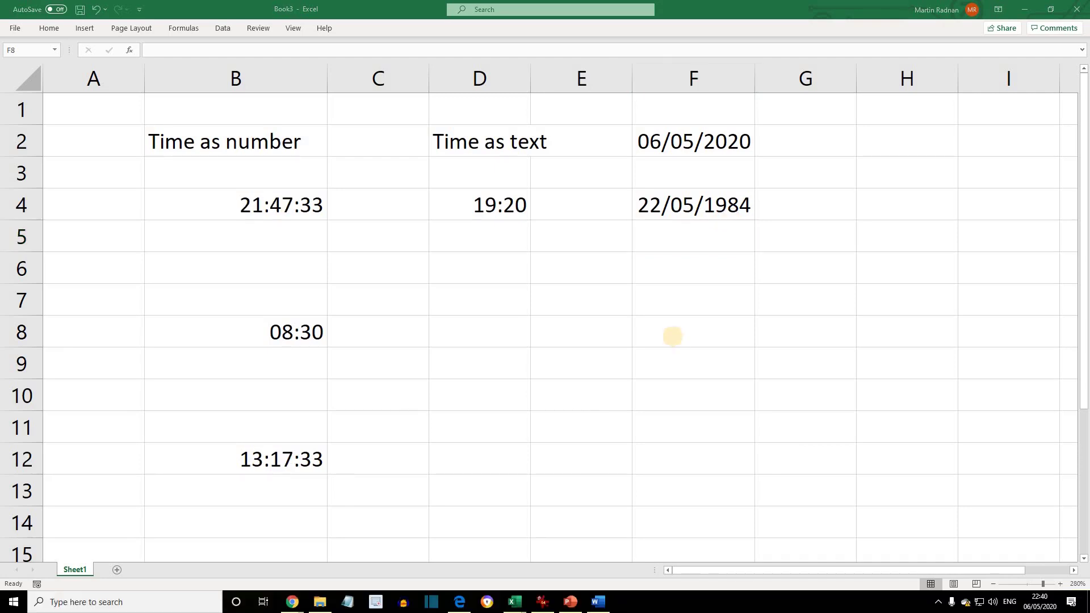
left_click(673, 336)
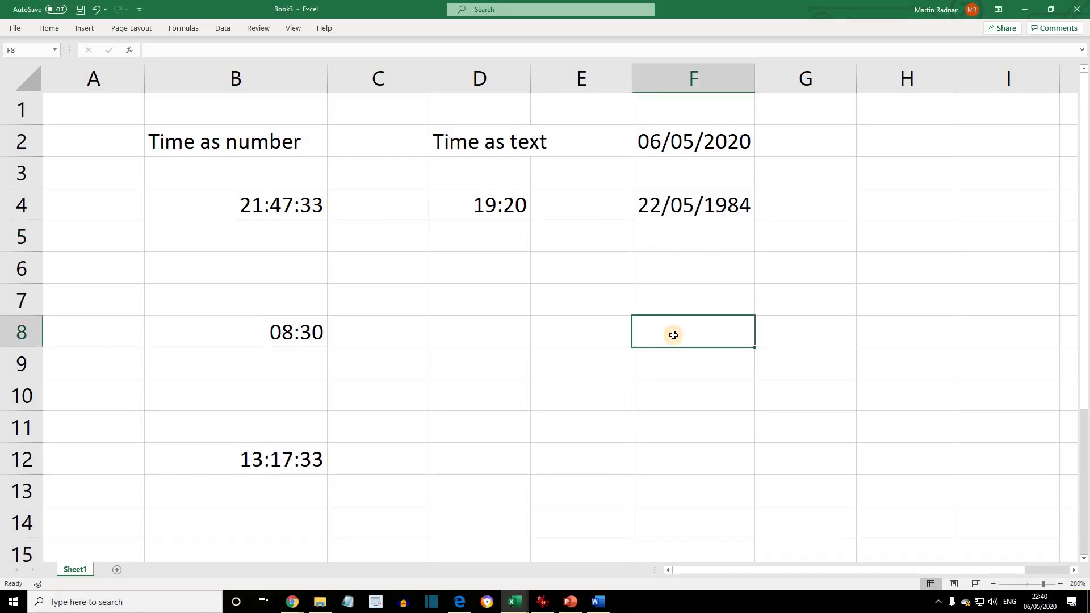
type("=")
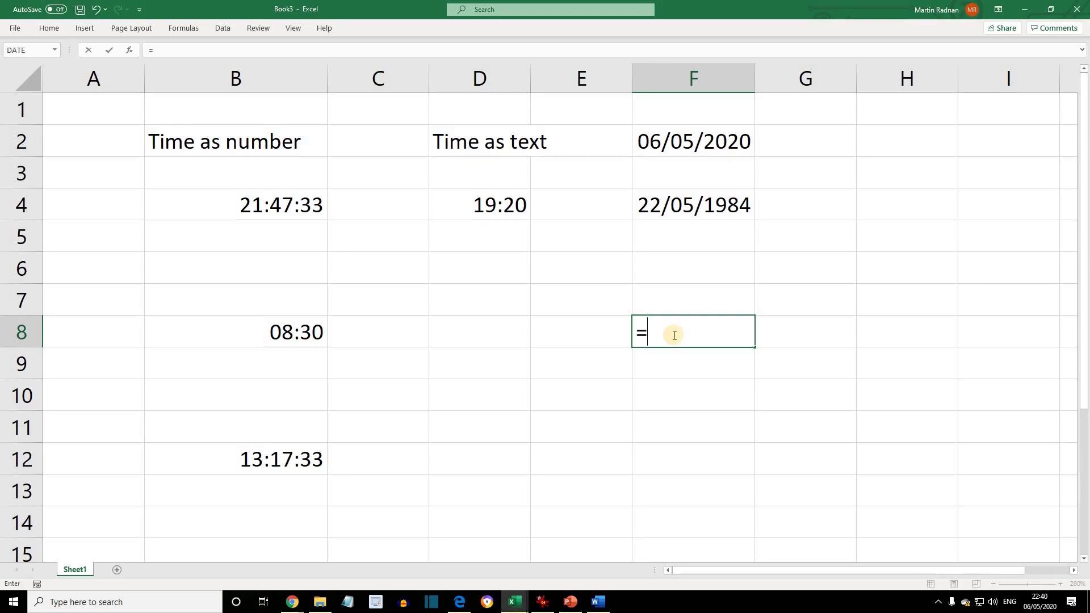
left_click(675, 152)
type("-")
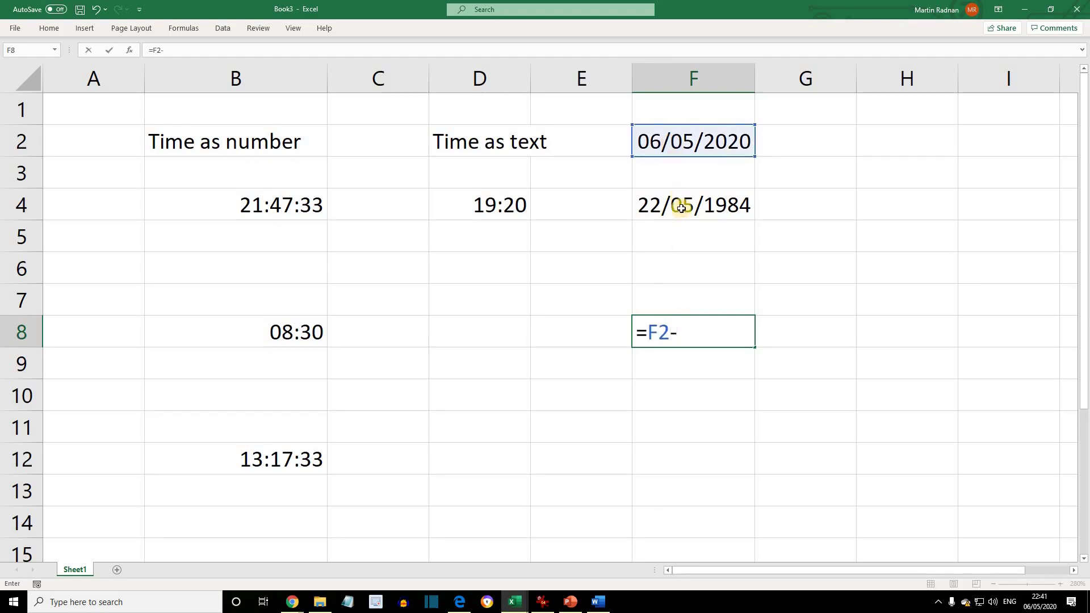
left_click(681, 208)
key("Return")
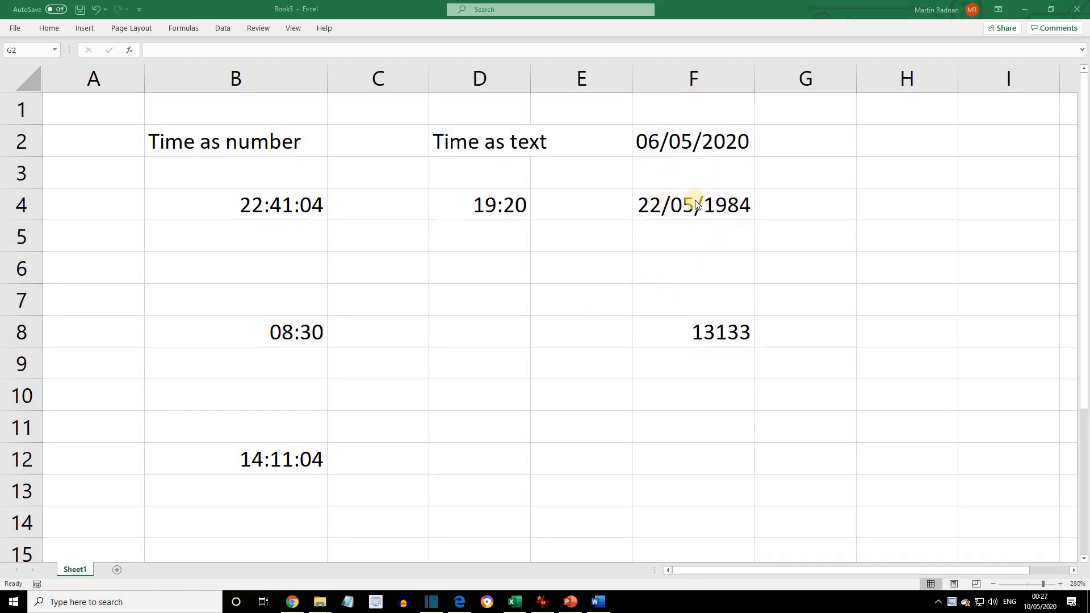
Step: Enter the formula =WEEKDAY(F4) in cell H4 to return the day of the week for the date in F4
left_click(1077, 573)
left_click(1077, 574)
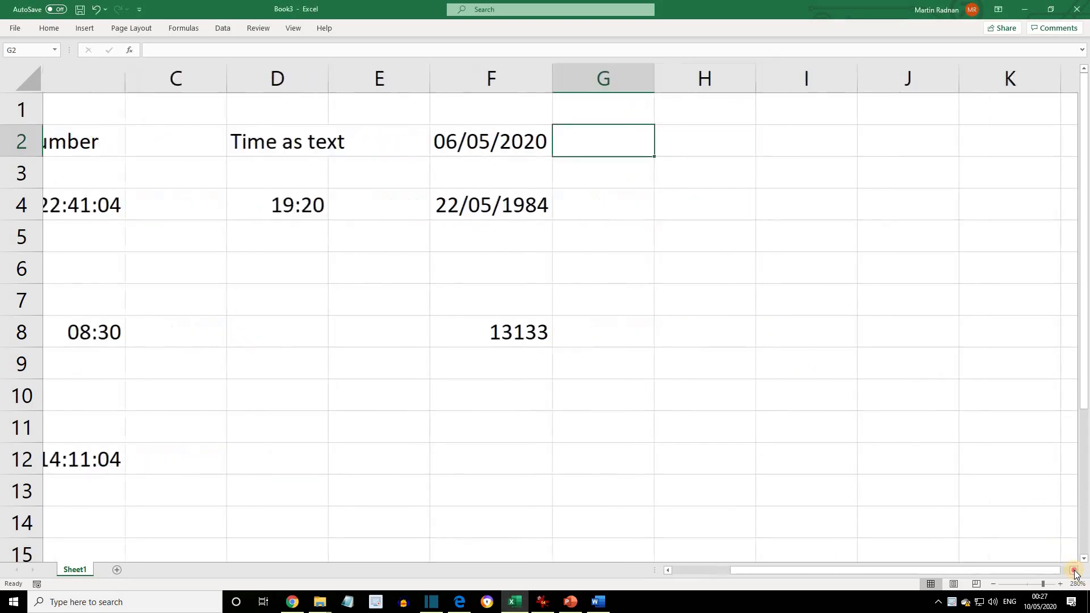
left_click(1077, 574)
left_click(1075, 573)
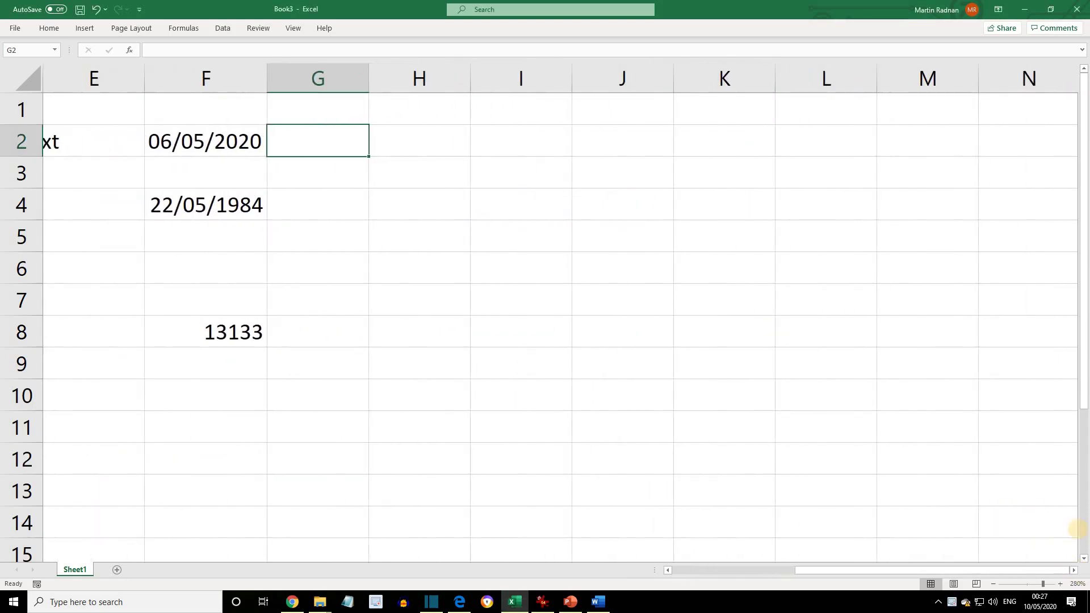
left_click(408, 212)
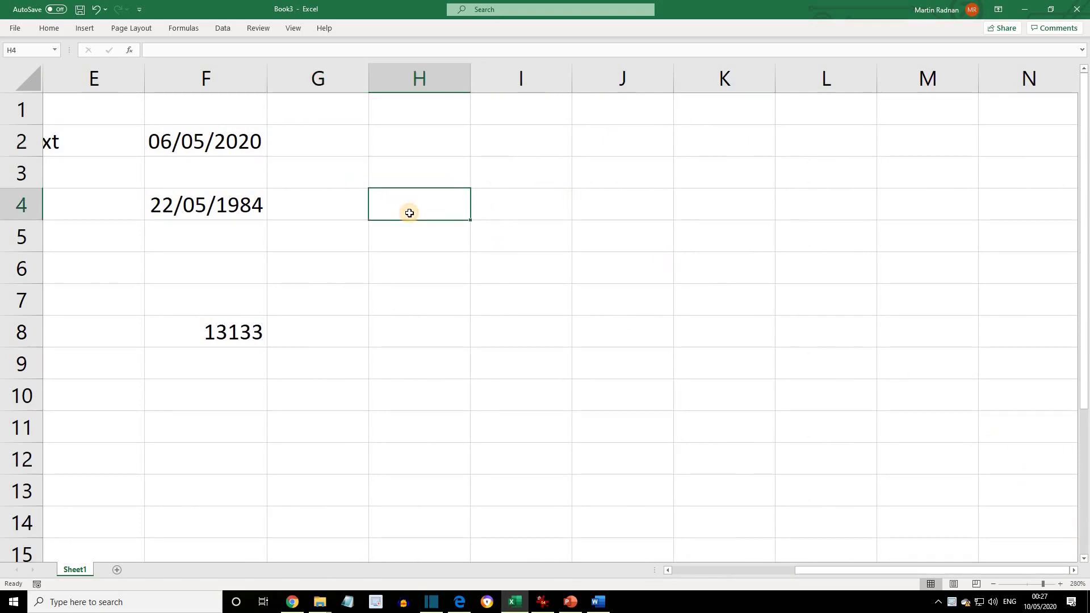
type("=WEEKDAY")
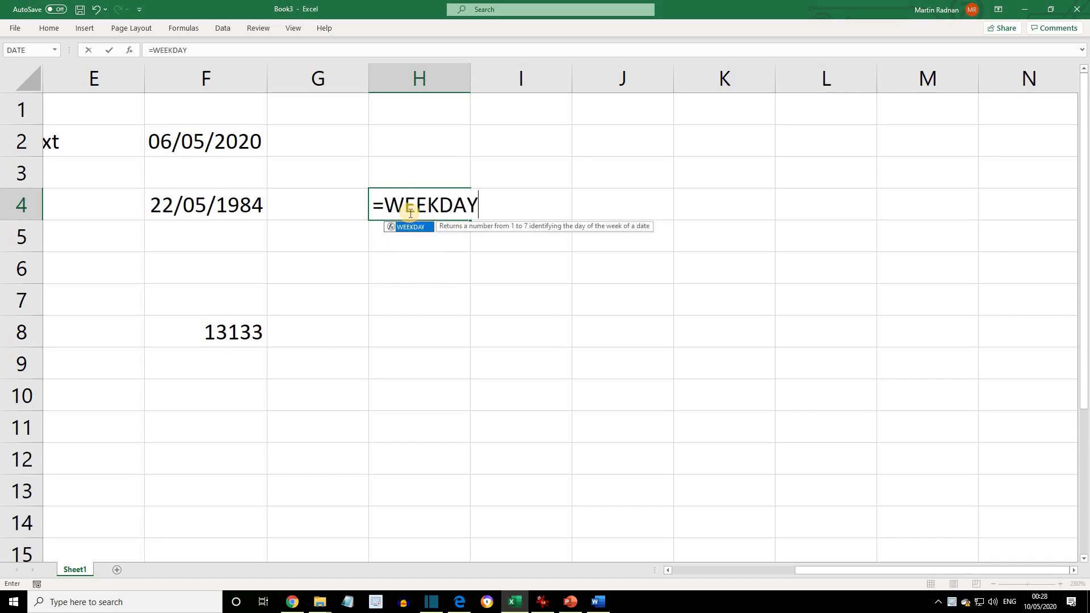
type("(")
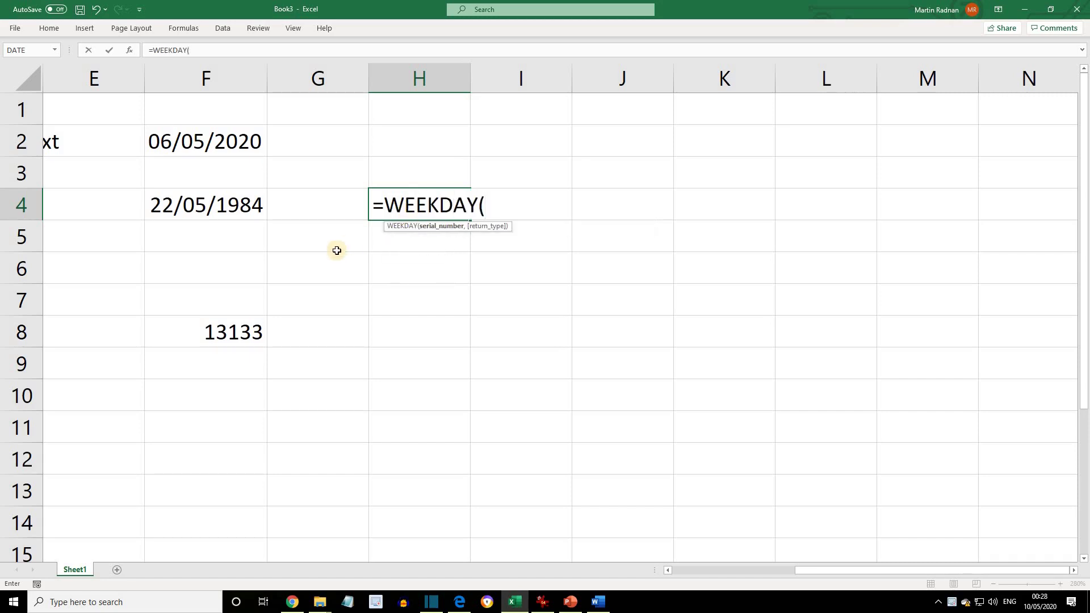
left_click(225, 205)
type(")")
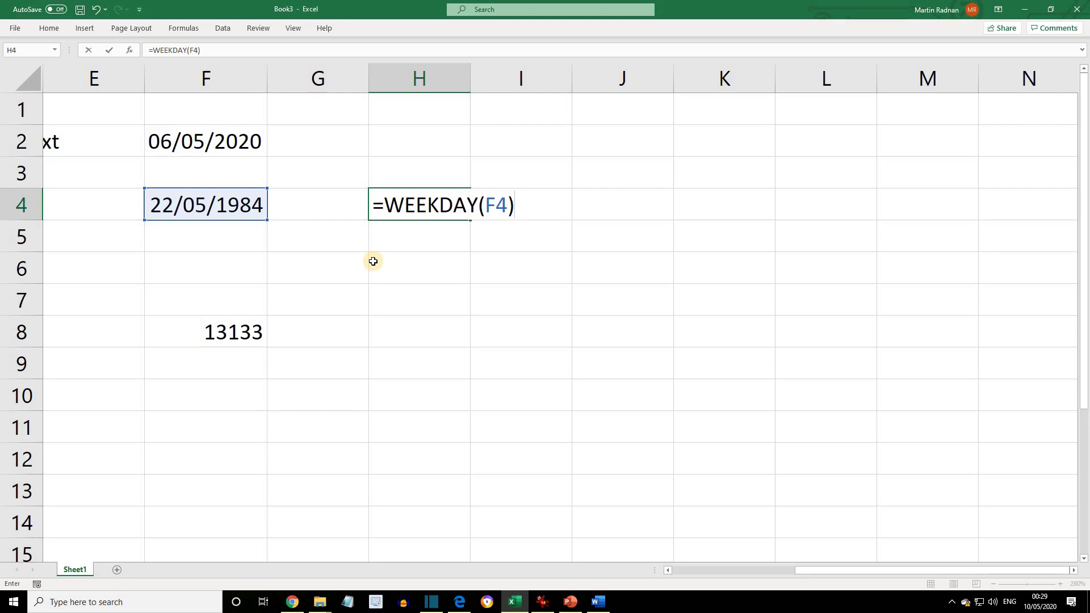
key("Return")
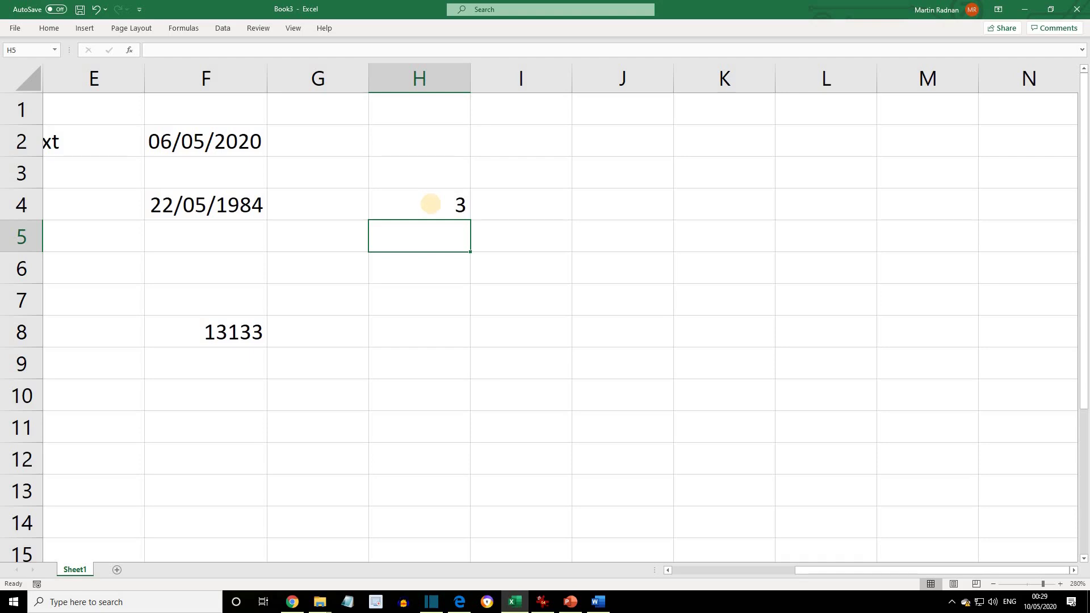
Step: Apply the custom number format dddd to cell H4 so the weekday shows as a full day name
right_click(434, 207)
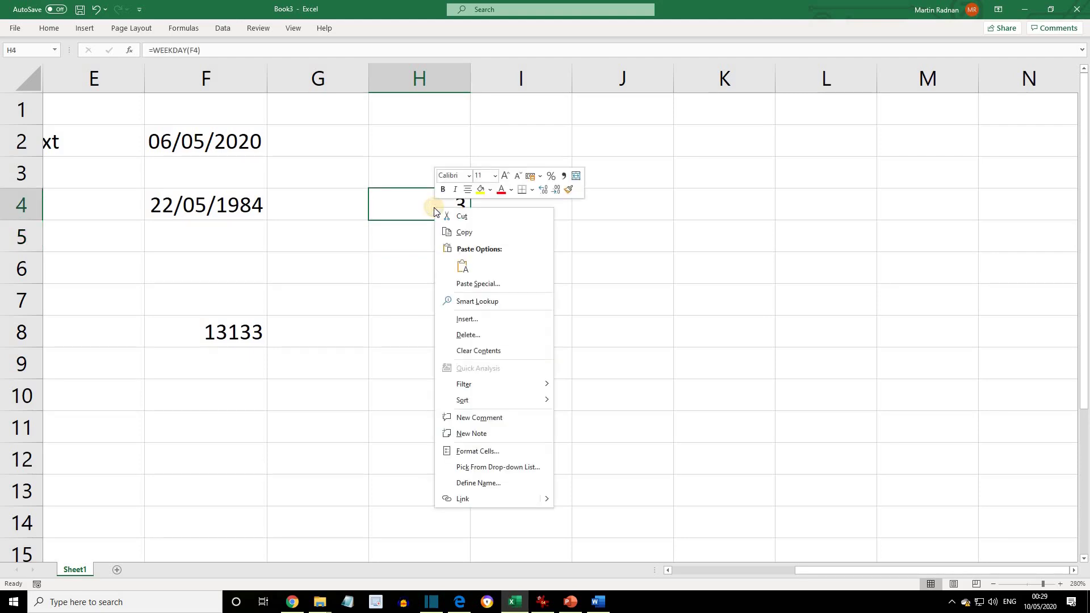
left_click(488, 451)
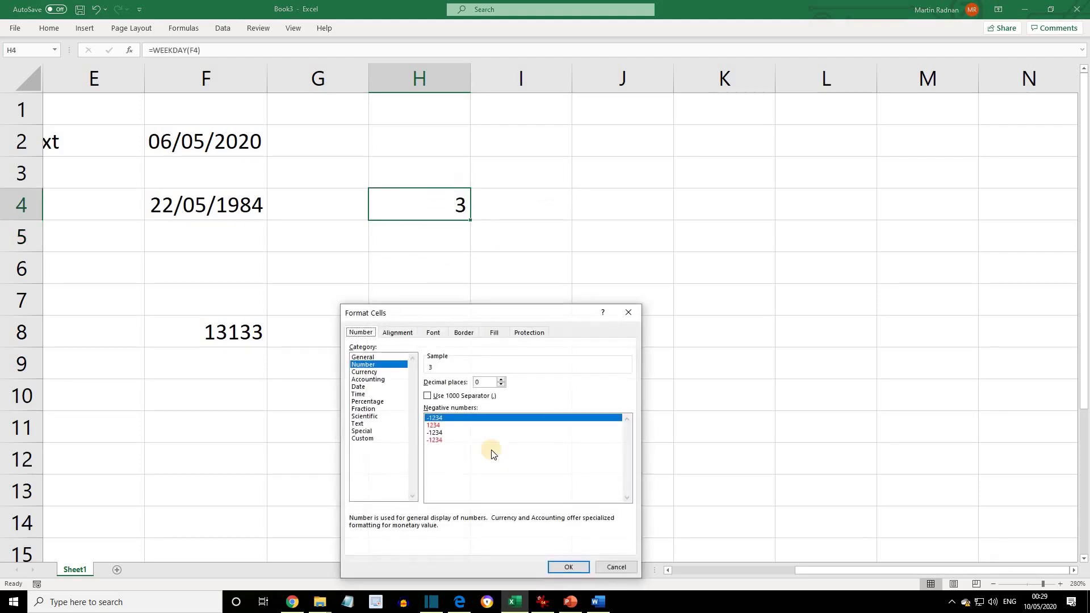
left_click(366, 438)
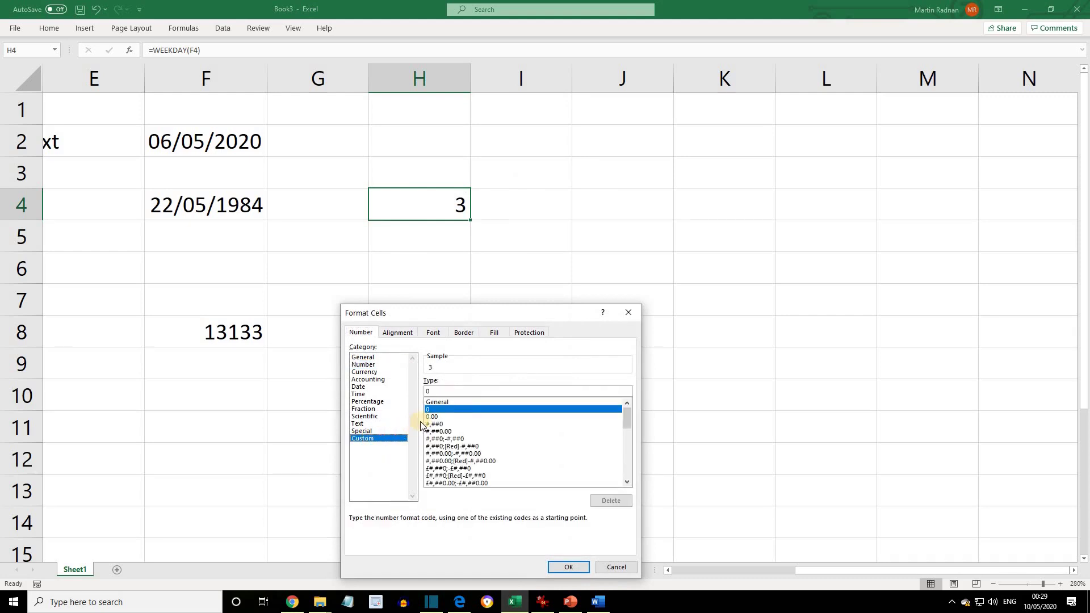
left_click(438, 391)
key("BackSpace")
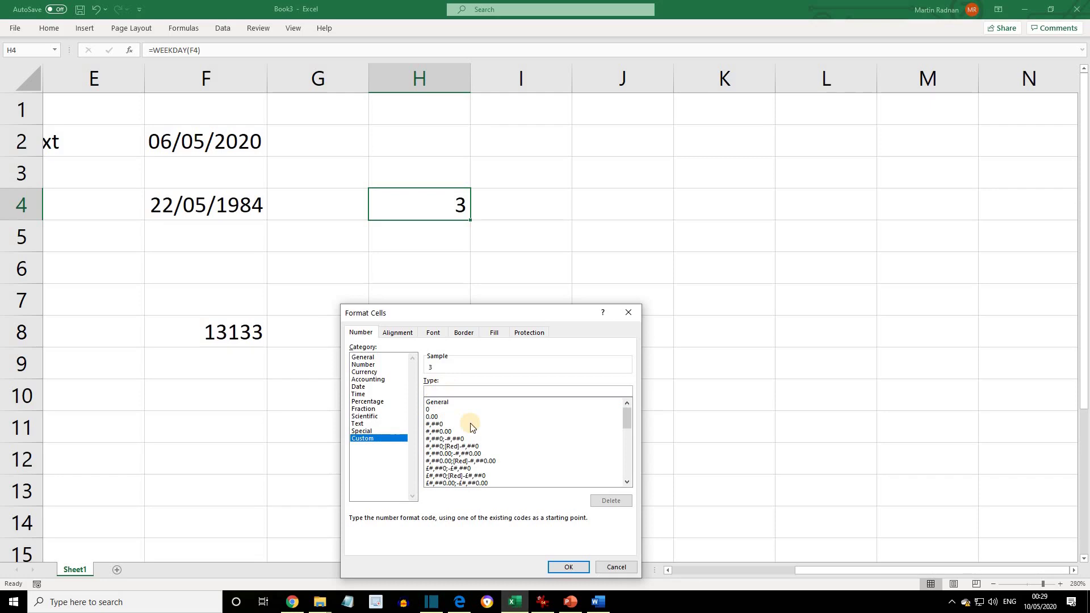
type("dddd")
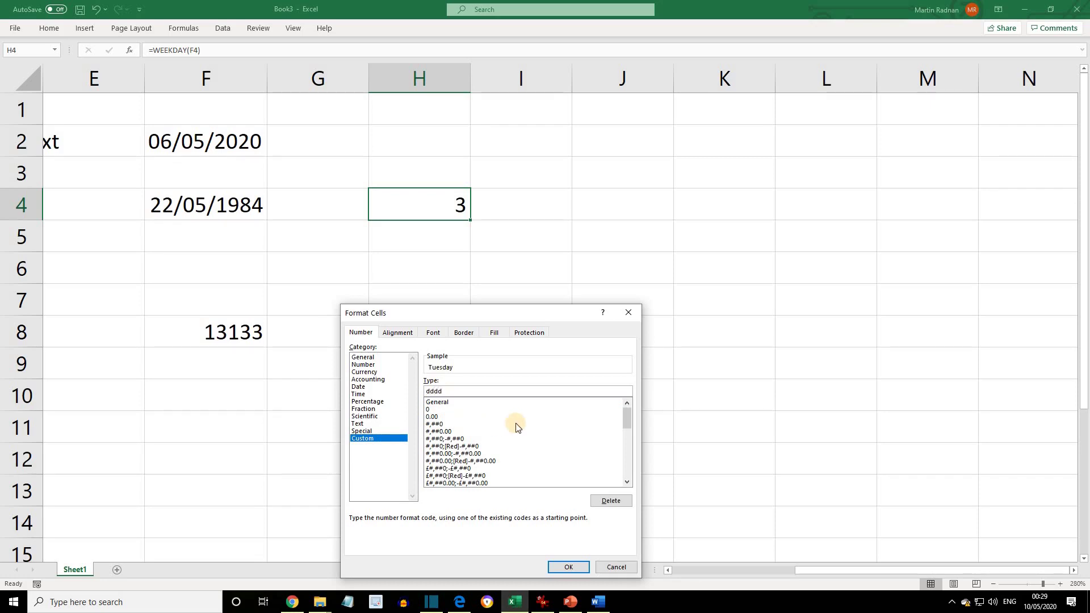
left_click(568, 568)
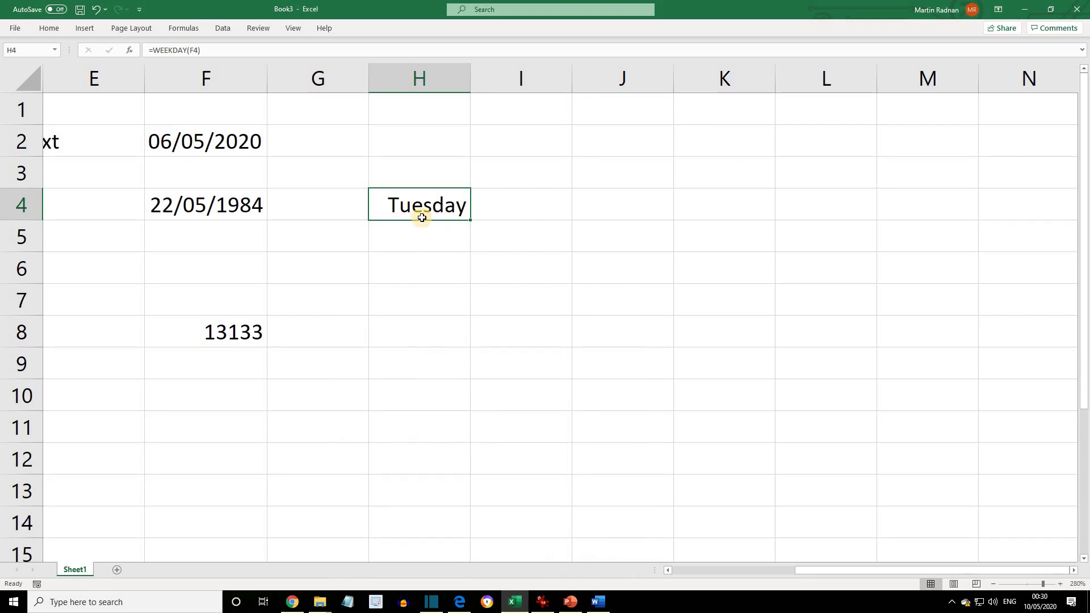
Step: Enter the formula =DAY(F4) in cell J4 to extract the day from the date in F4
left_click(600, 209)
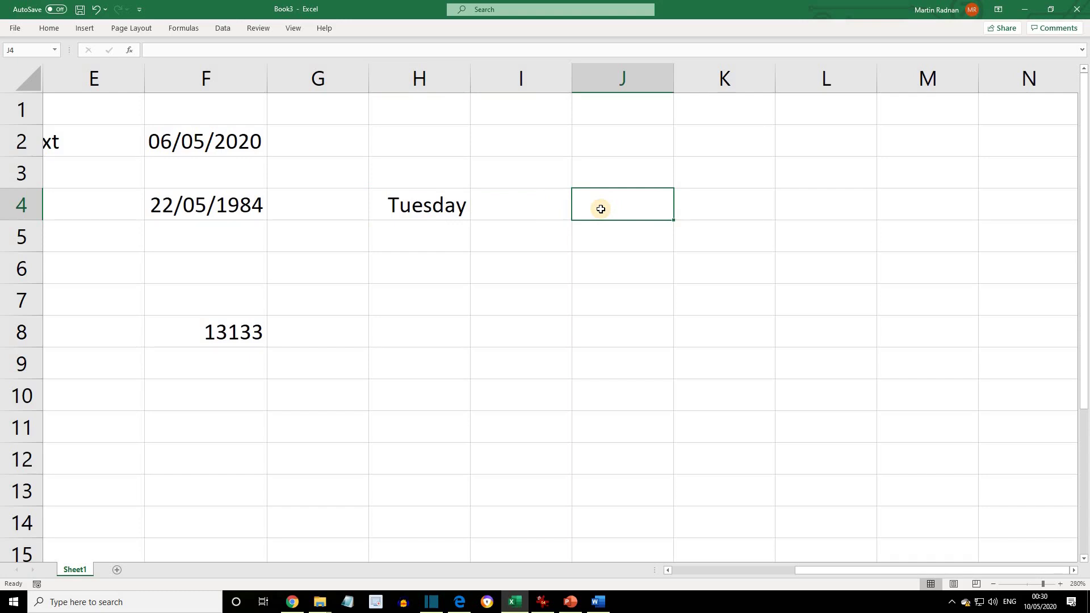
type("=")
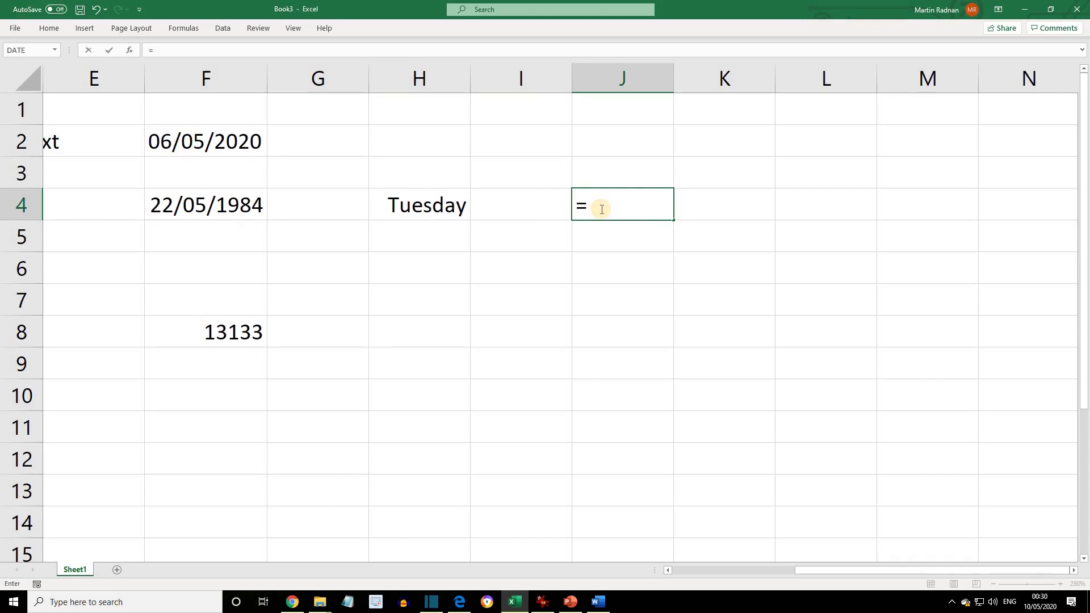
type("DAY(")
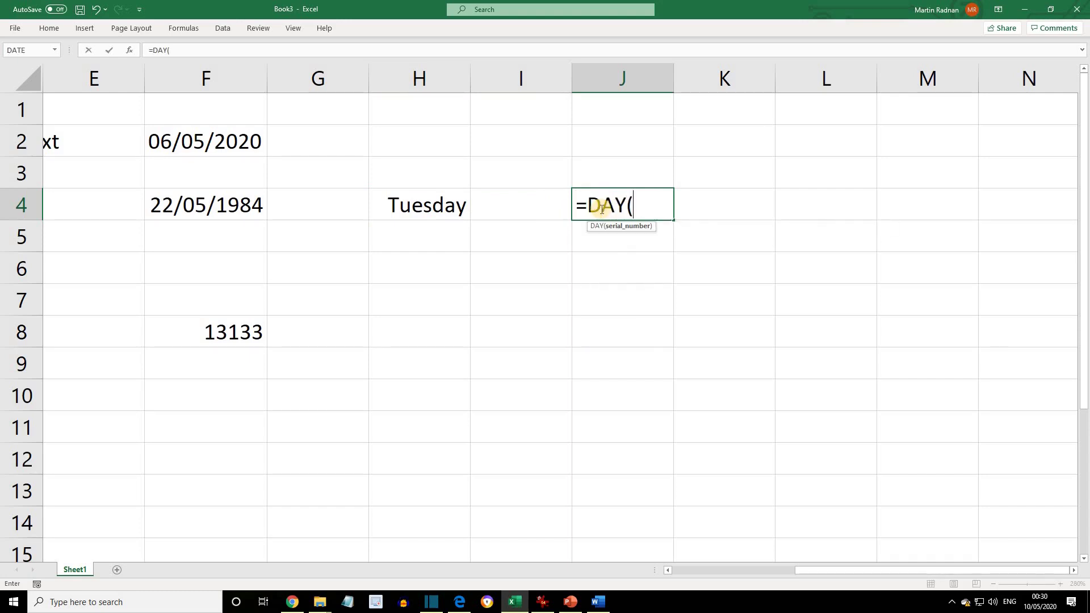
left_click(225, 208)
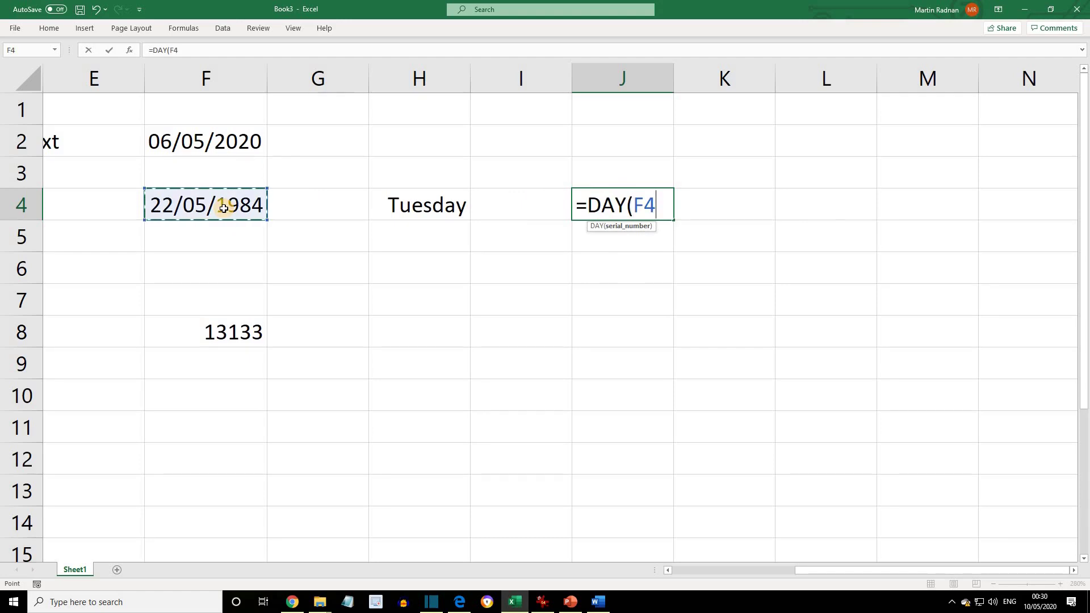
type(")")
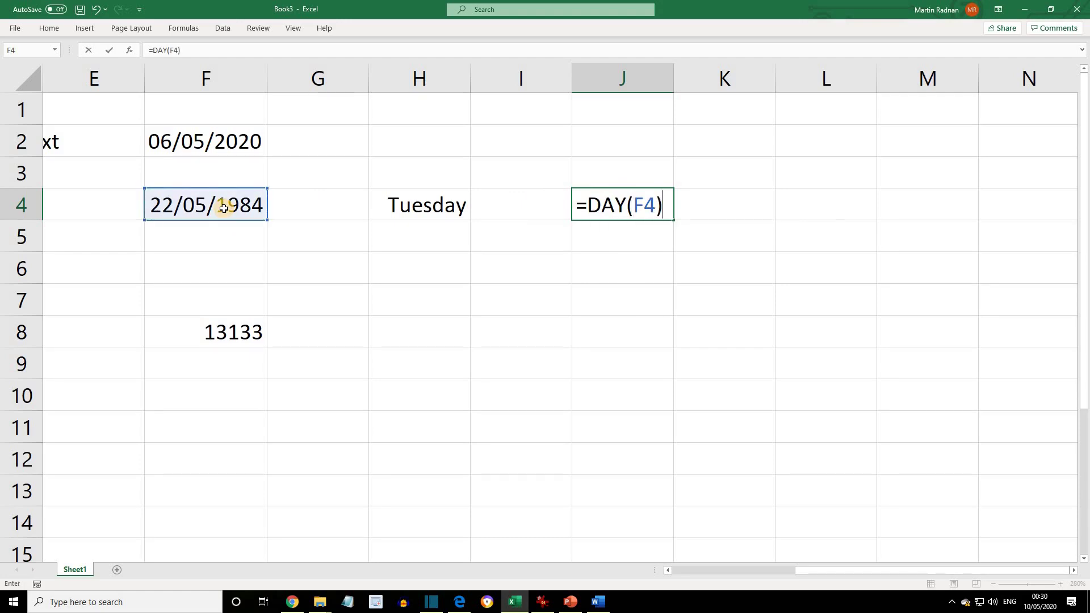
key("Return")
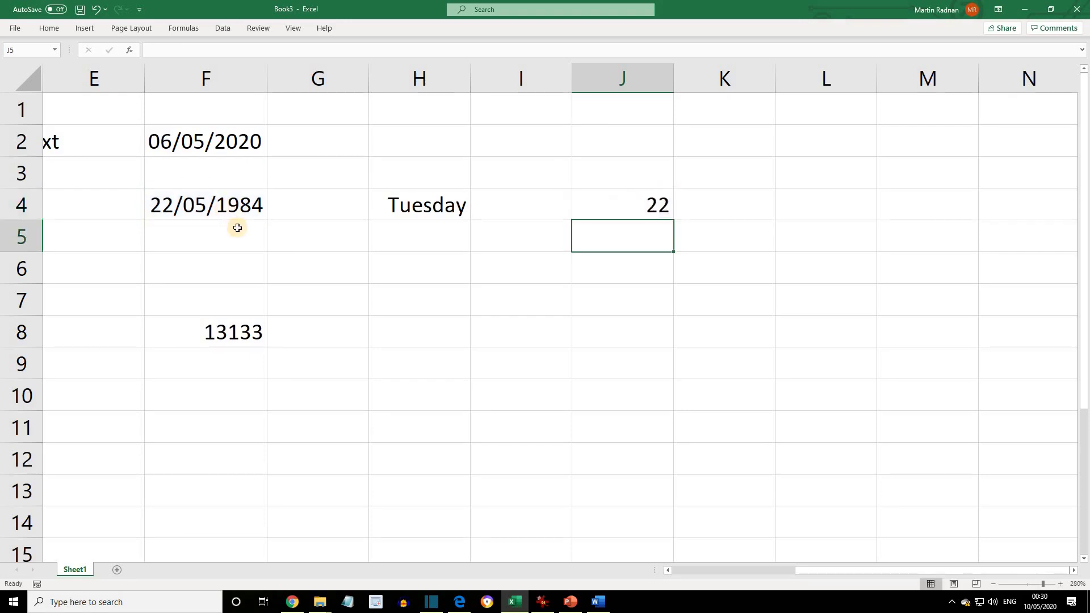
Step: Enter the formula =MONTH(F4) in cell J5 to extract the month from the date in F4
type("=MONTH")
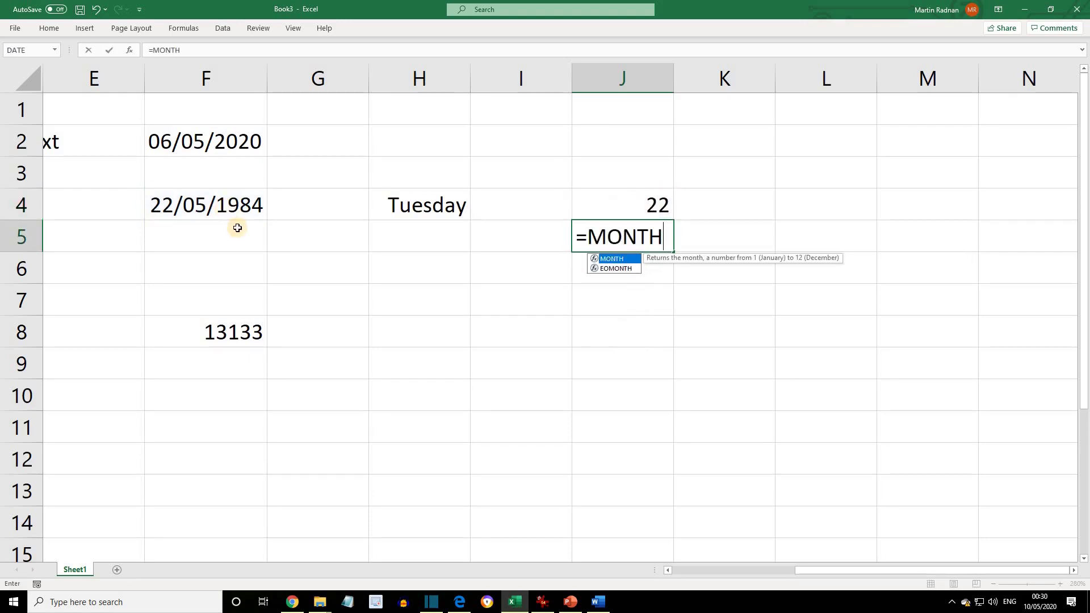
type("(")
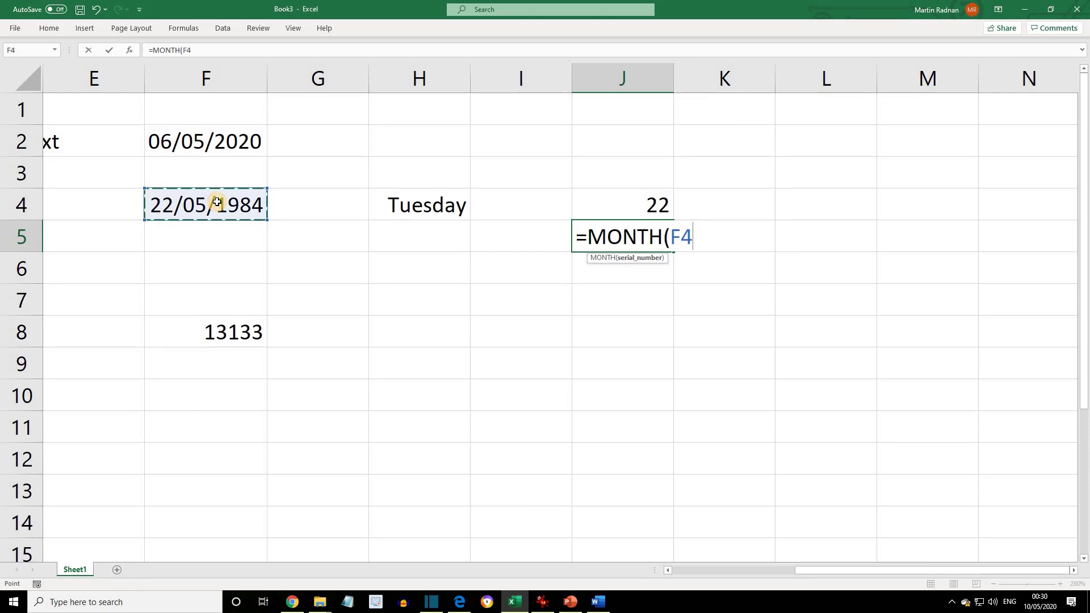
type(")")
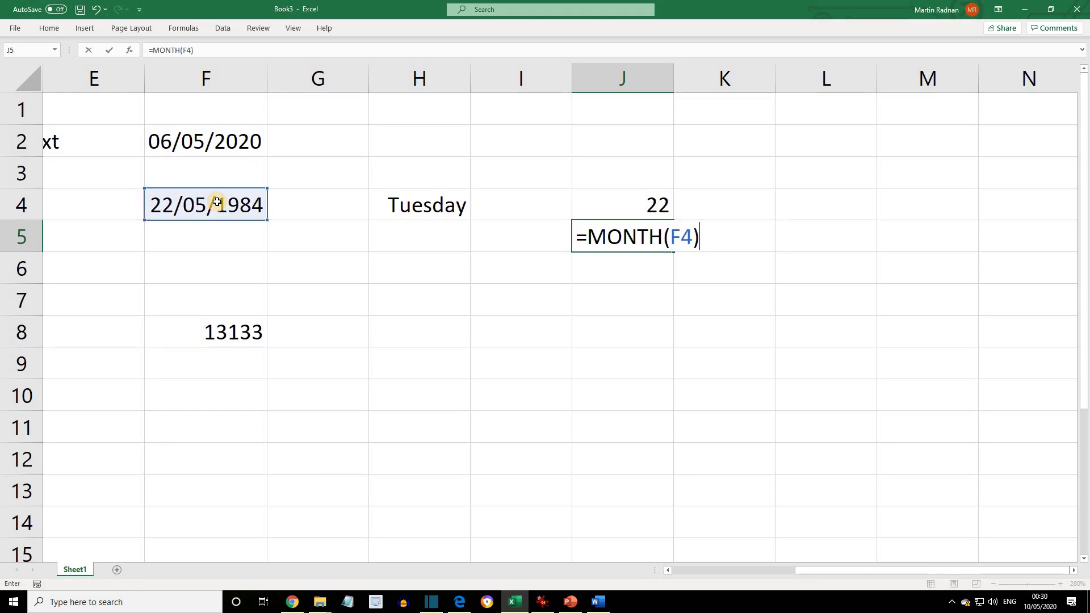
key("Return")
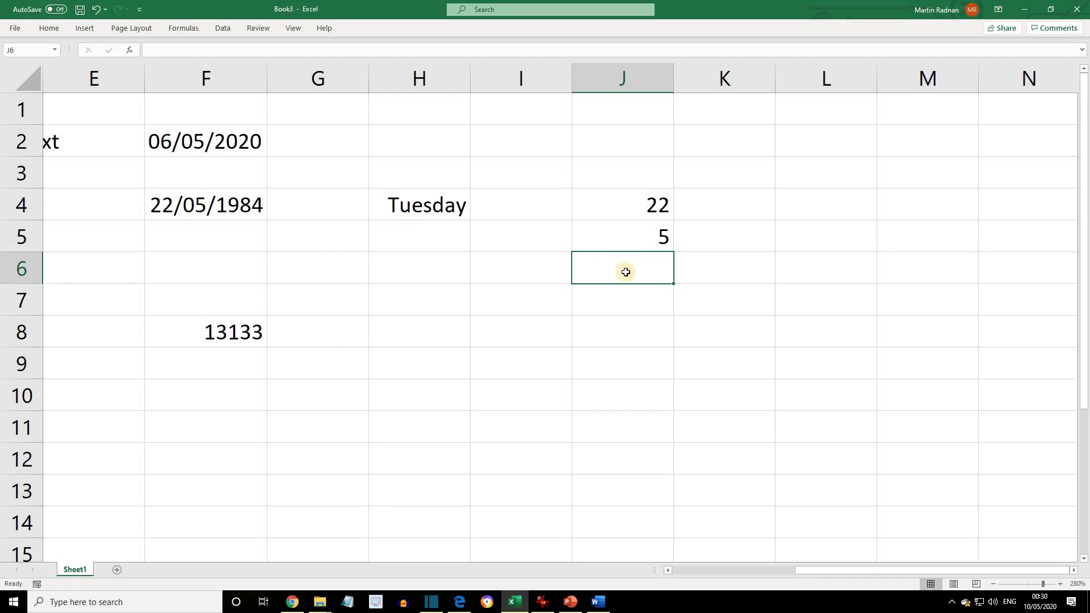
Step: Enter the formula =YEAR(F4) in cell J6 to extract the year from the date in F4
type("=Y")
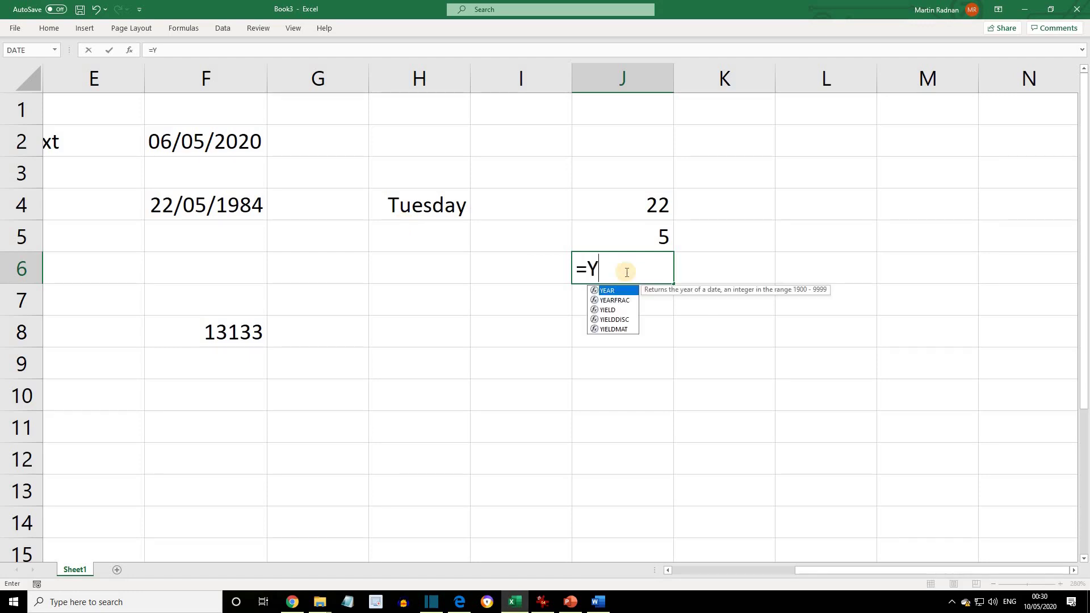
type("EAR(")
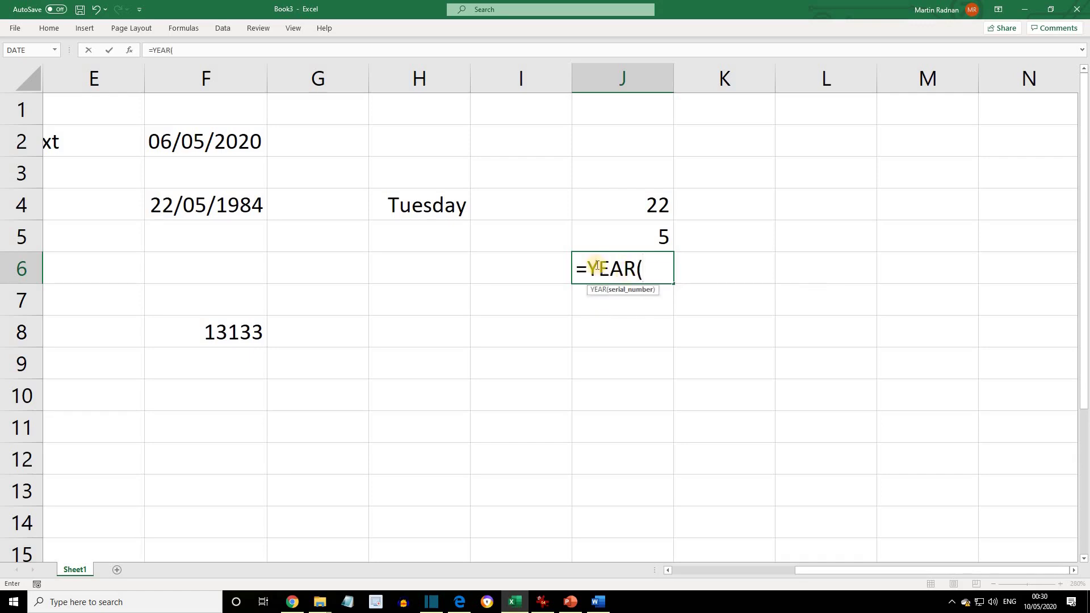
left_click(217, 206)
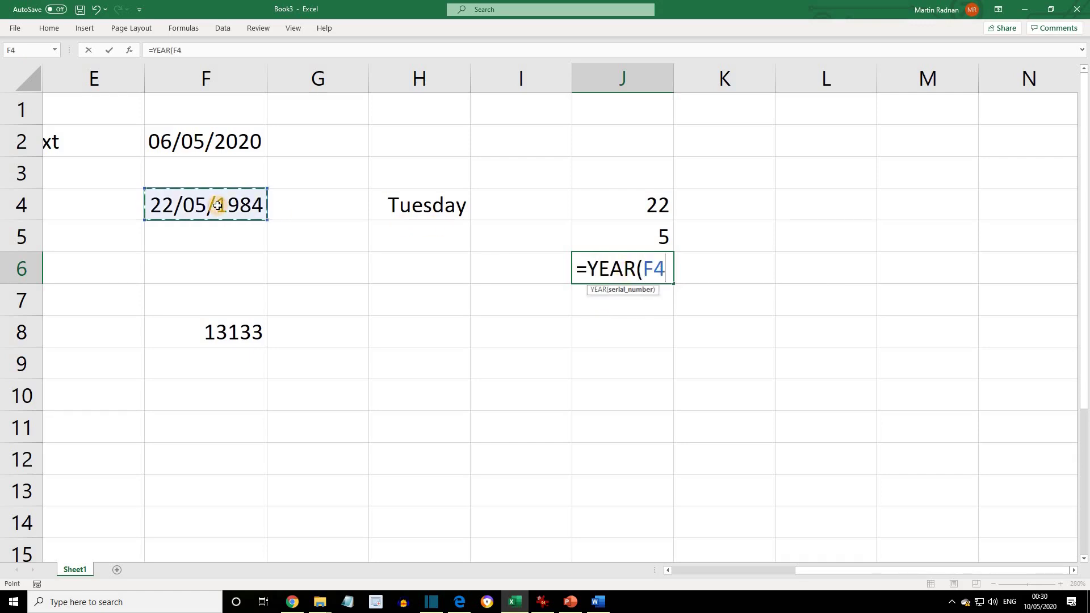
type(")")
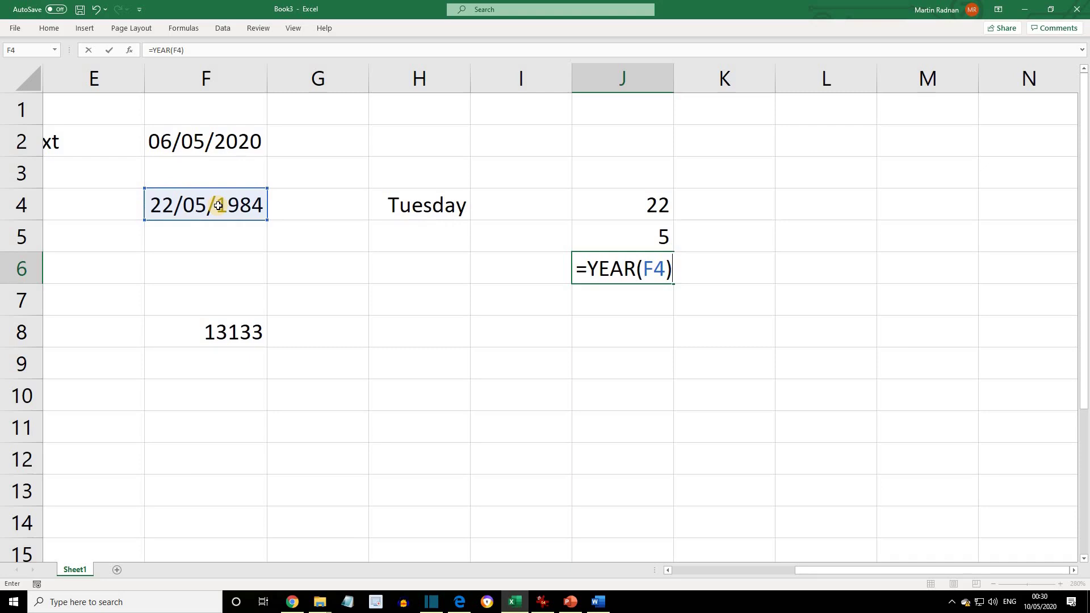
key("Return")
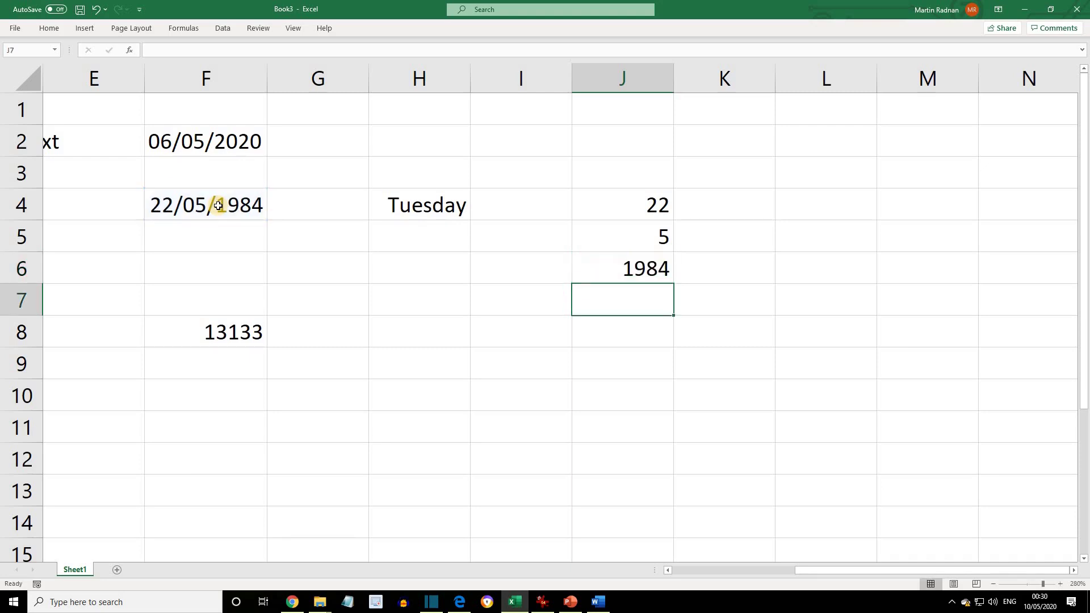